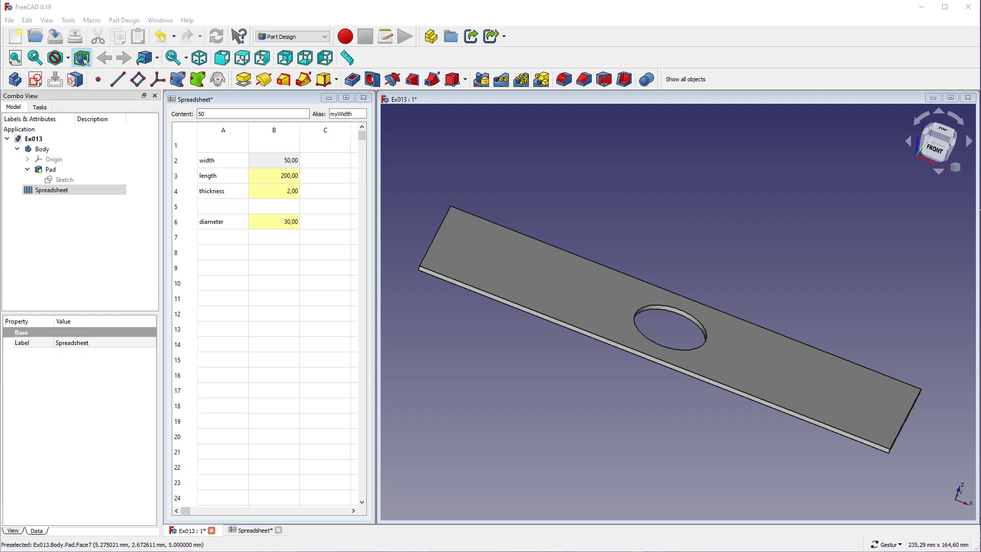
Set the width to 100, length to 250 and thickness to 20 in cells B2–B4.
mouse_move(558, 486)
mouse_down()
mouse_move(489, 390)
mouse_move(545, 329)
mouse_move(477, 355)
mouse_move(480, 366)
mouse_up()
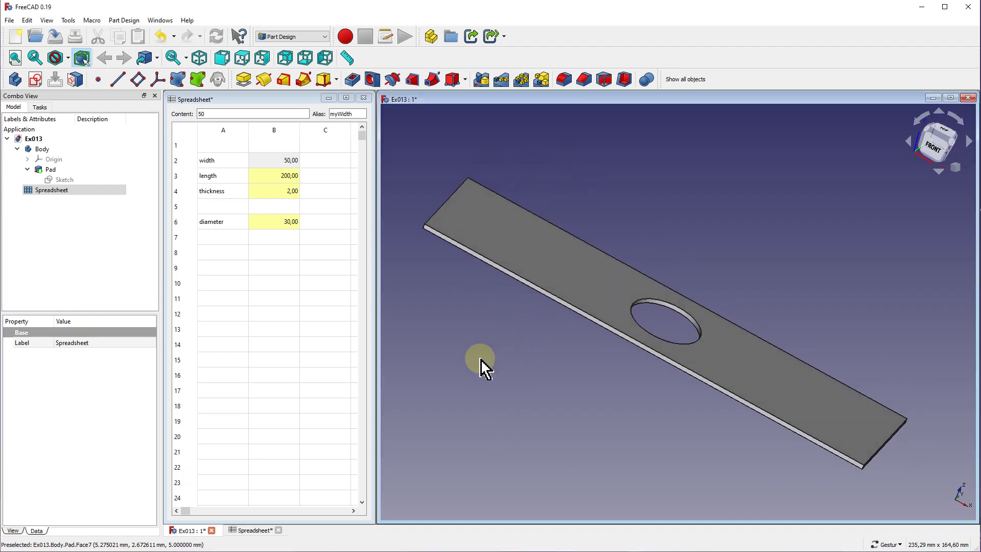
click(276, 159)
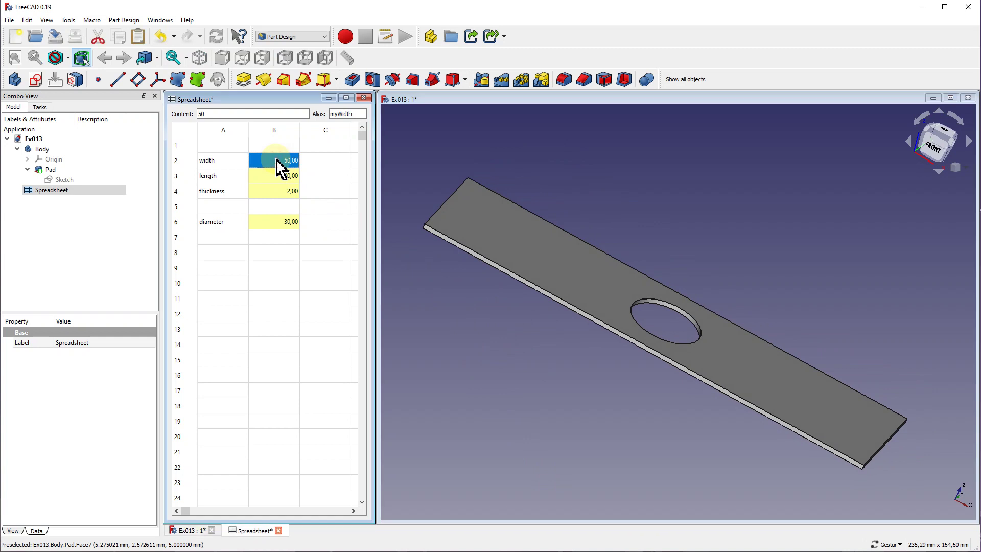
text(100)
key(Return)
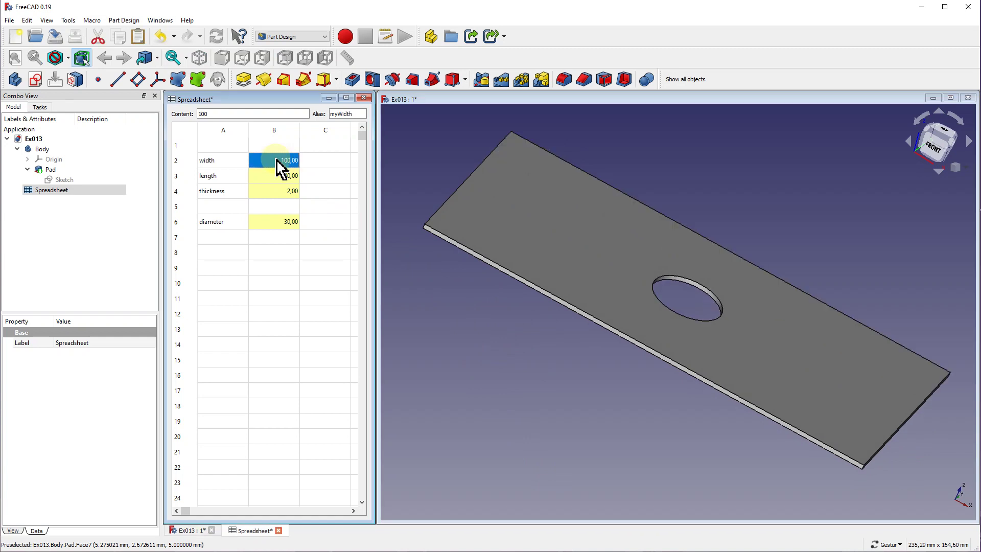
key(Down)
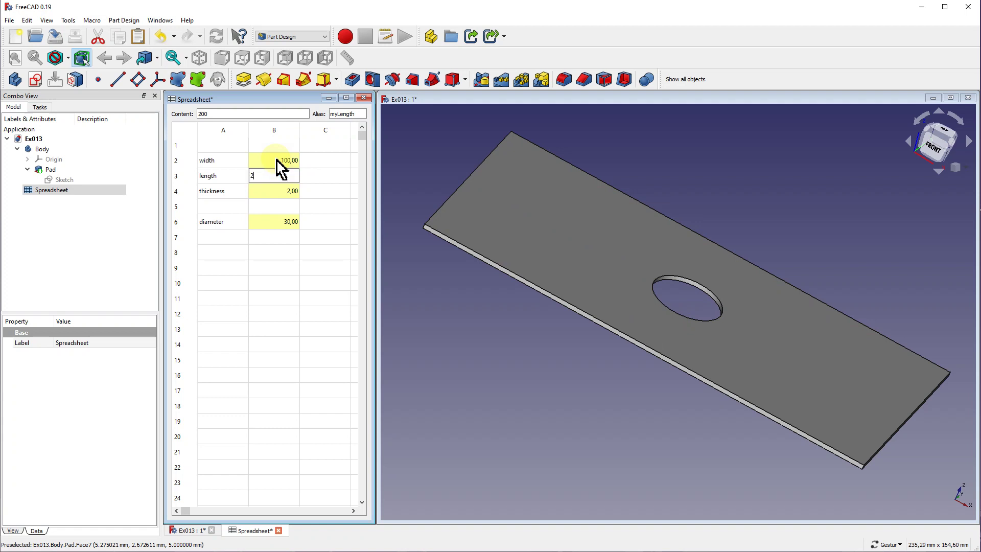
text(50)
key(Return)
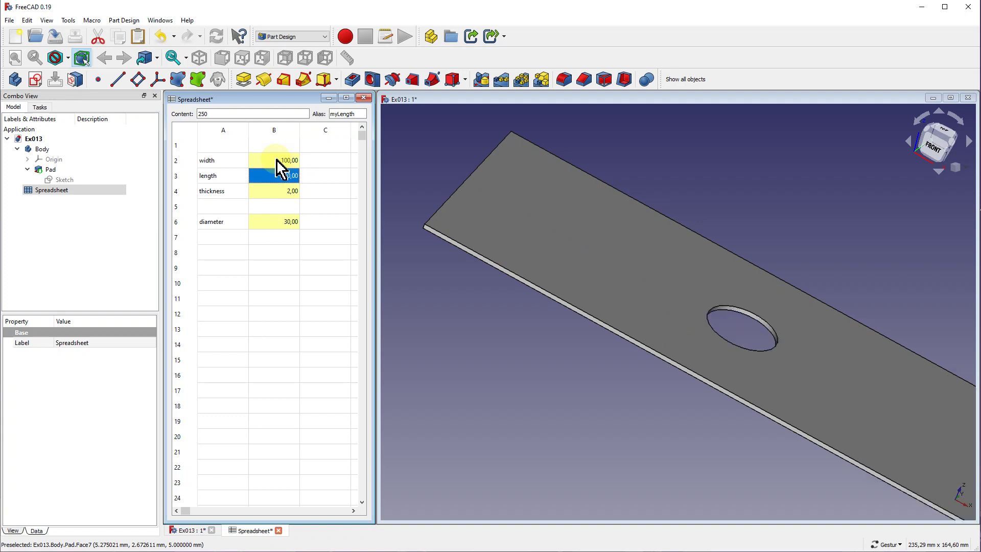
key(Down)
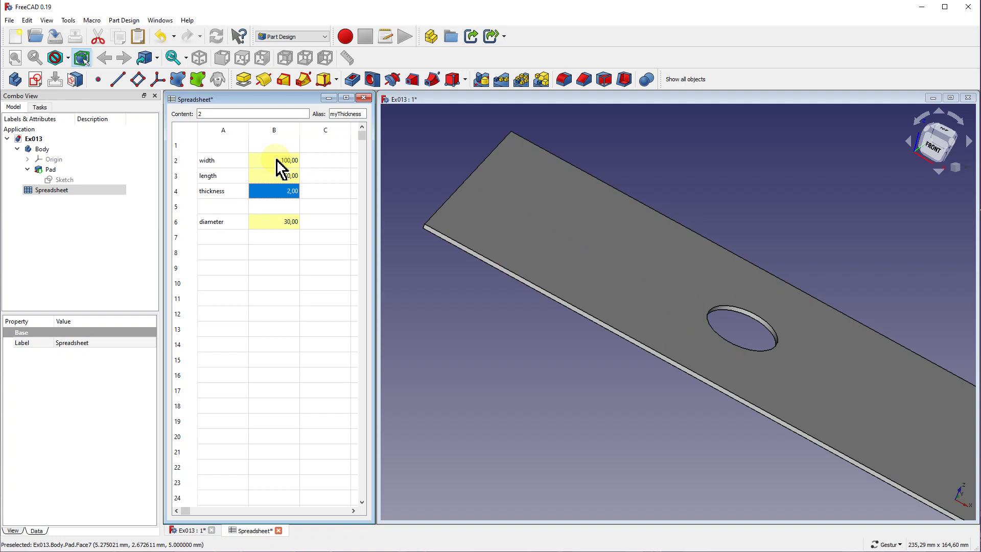
text(5)
key(Return)
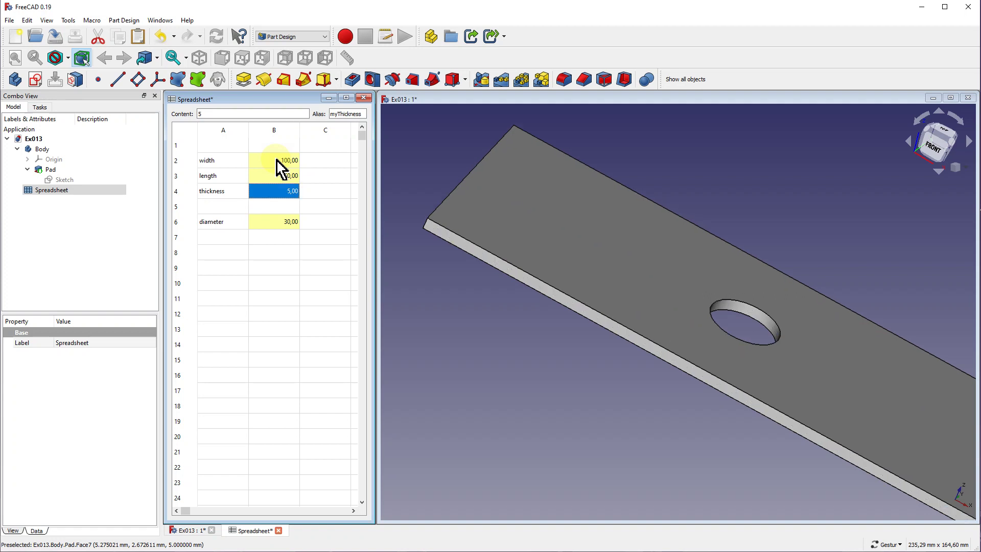
text(20)
key(Return)
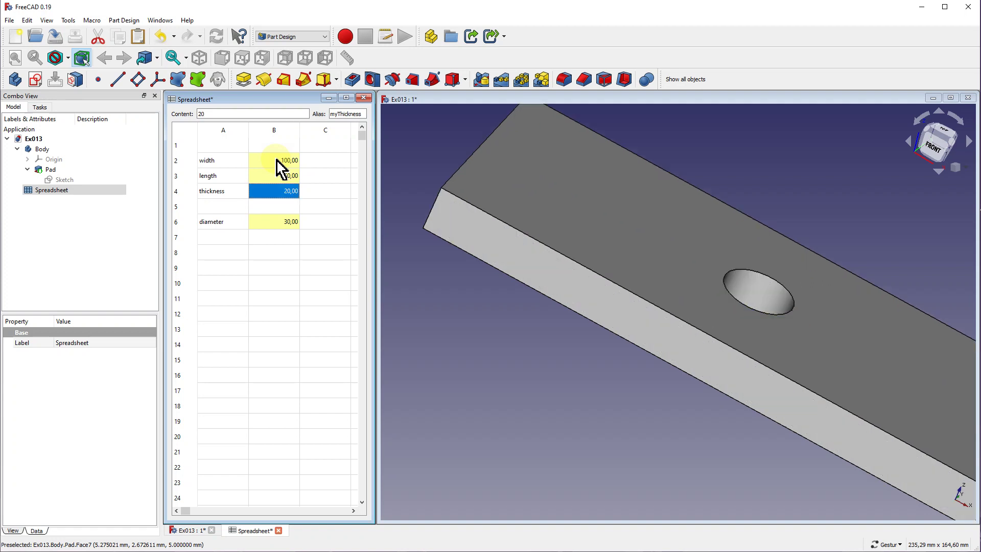
Set the hole diameter in B6 to 70, save the model and close the spreadsheet.
click(271, 226)
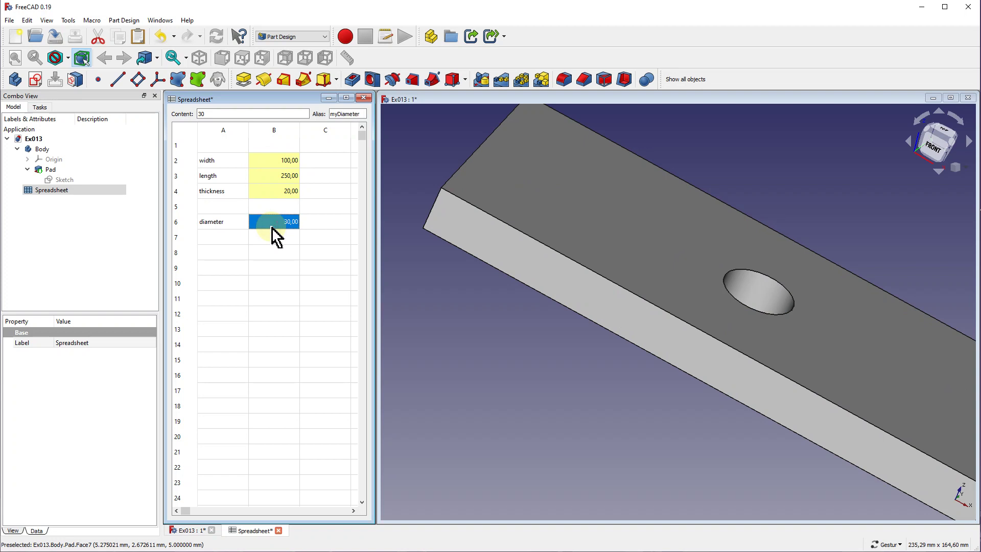
text(40)
key(Return)
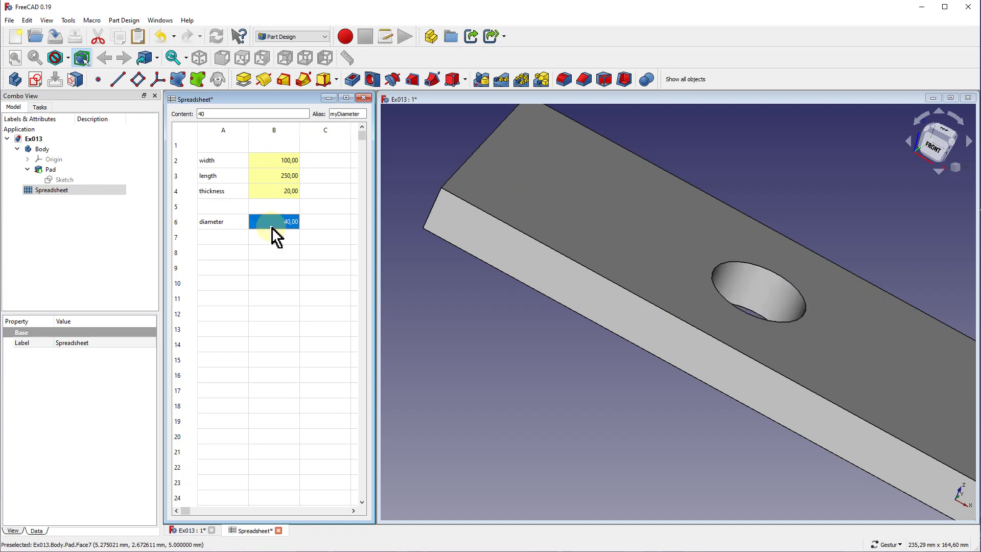
text(70)
key(Return)
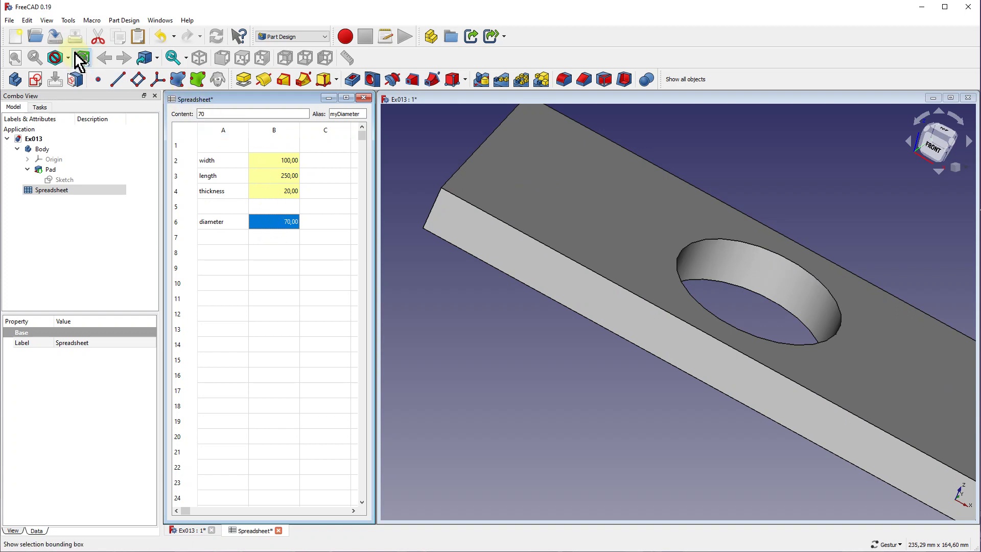
click(61, 39)
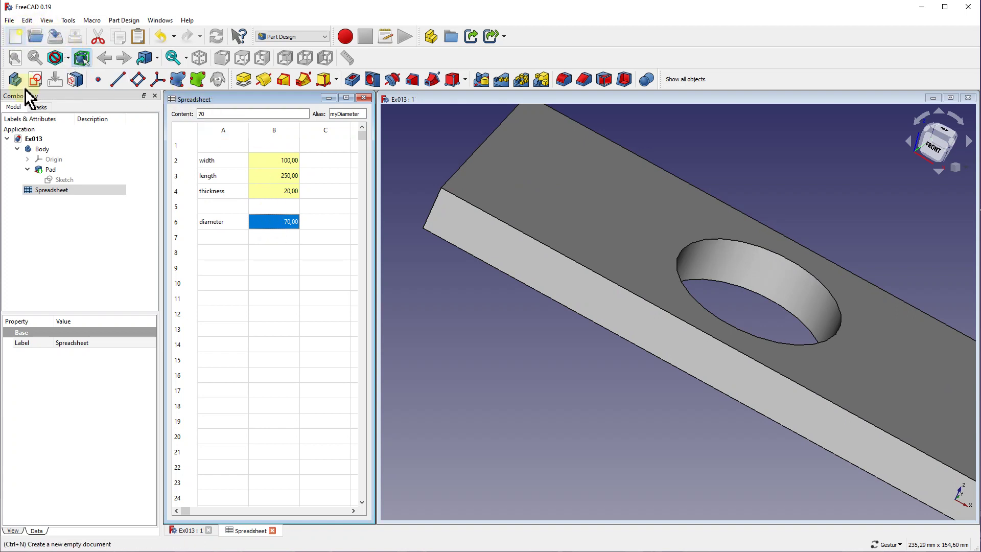
click(272, 530)
Close Ex013, create a new document and start a sketch on the XY_Plane.
click(209, 530)
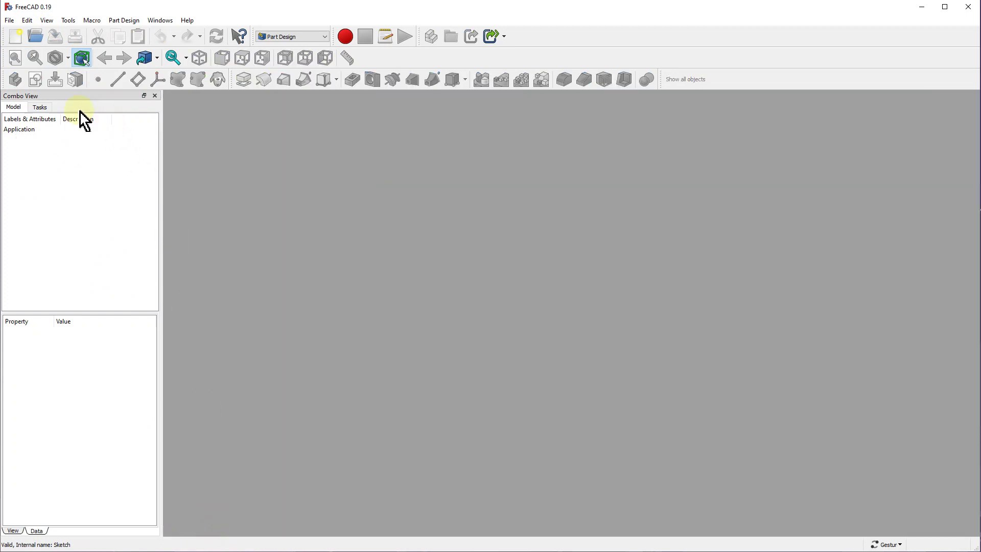
click(17, 37)
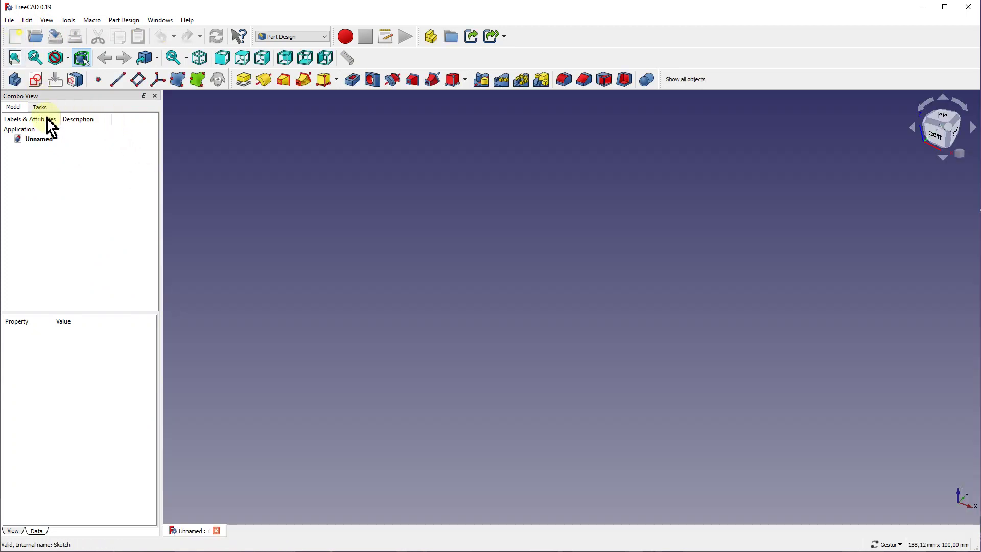
click(34, 80)
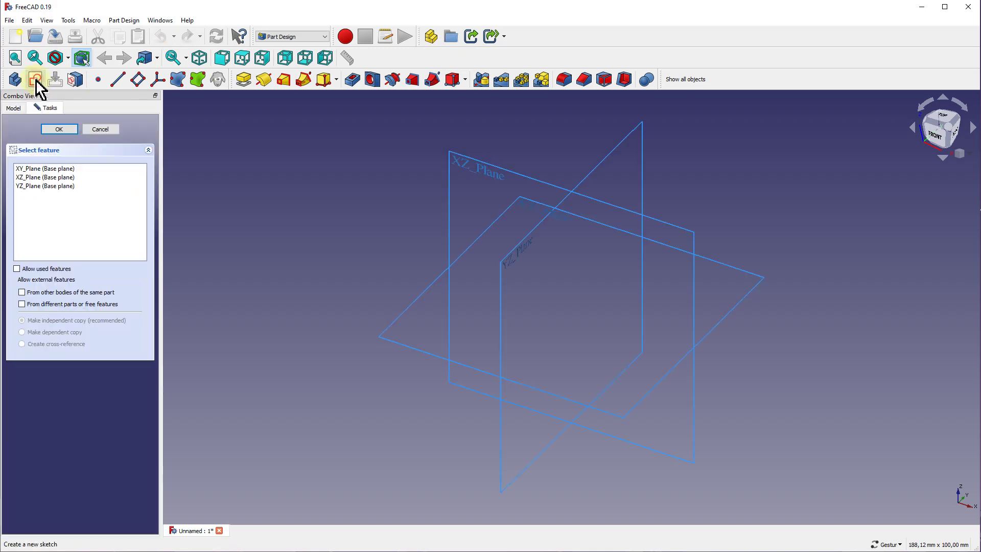
click(66, 168)
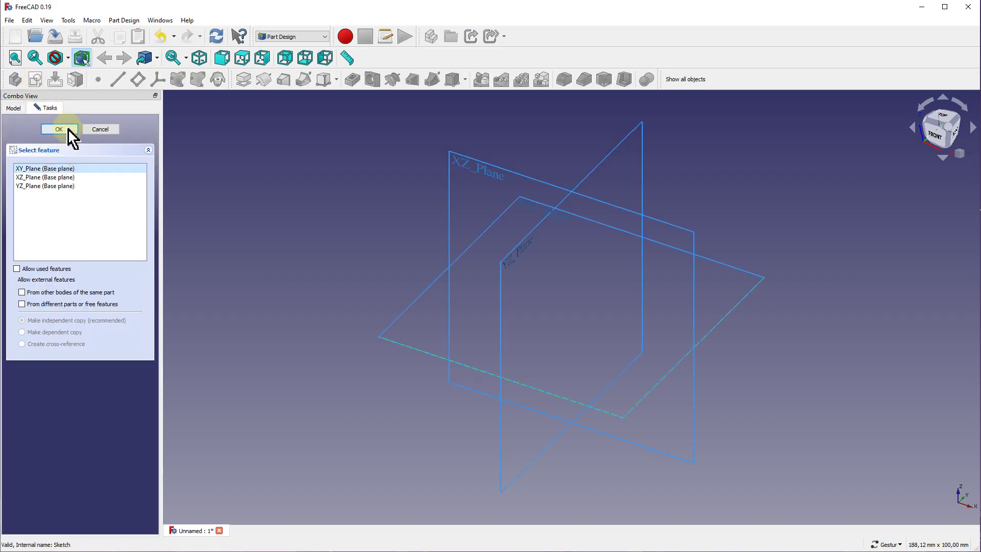
click(66, 129)
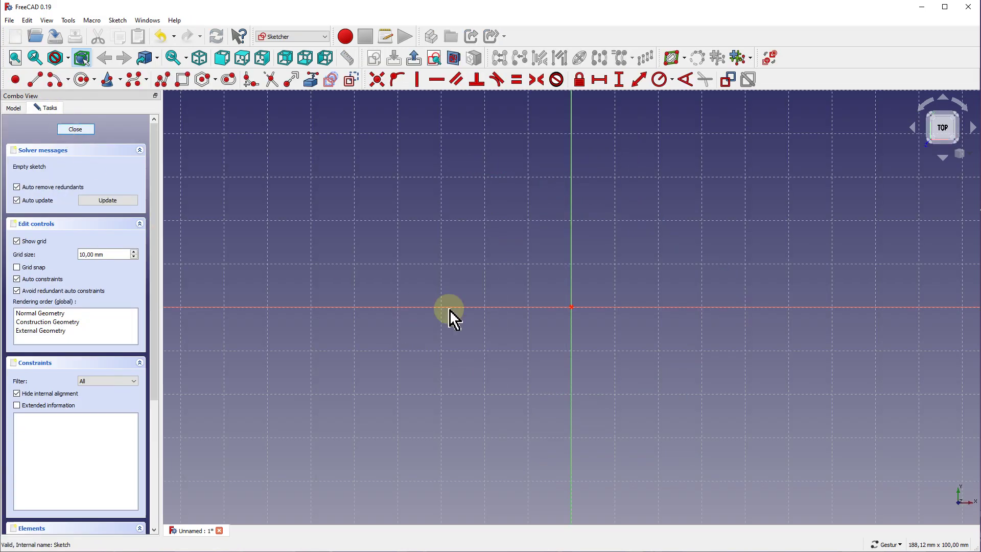
Draw a rectangle from the origin and a circle inside it.
right_drag(614, 300, 313, 438)
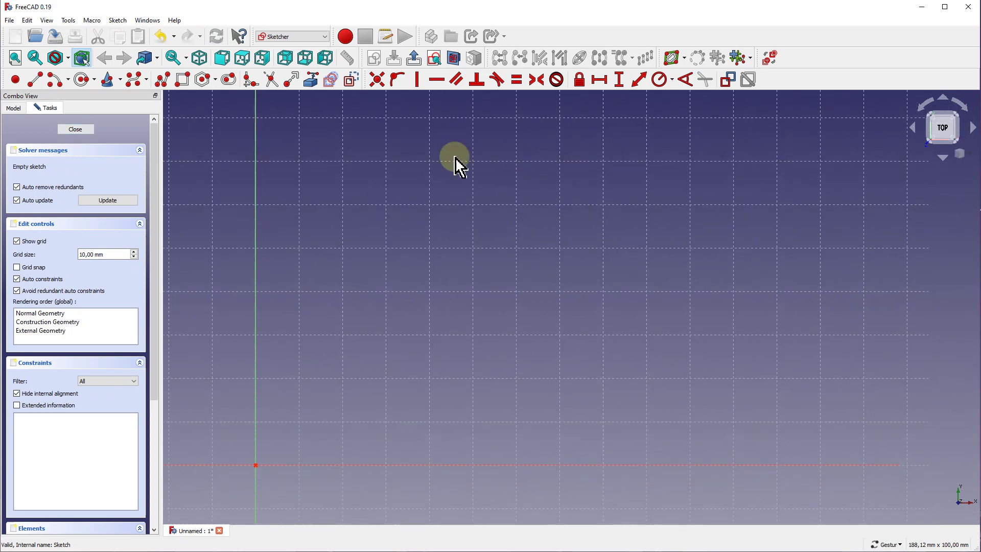
click(184, 80)
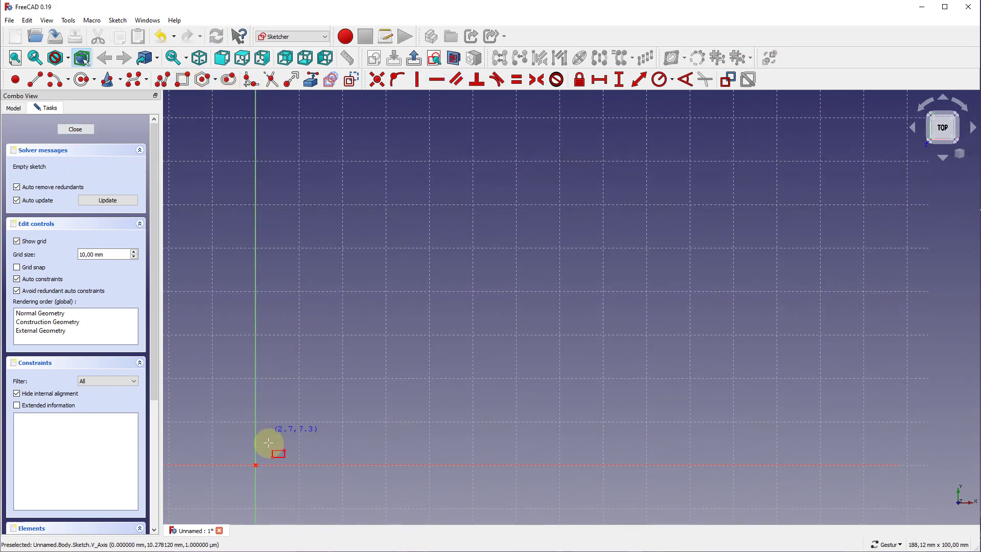
click(256, 465)
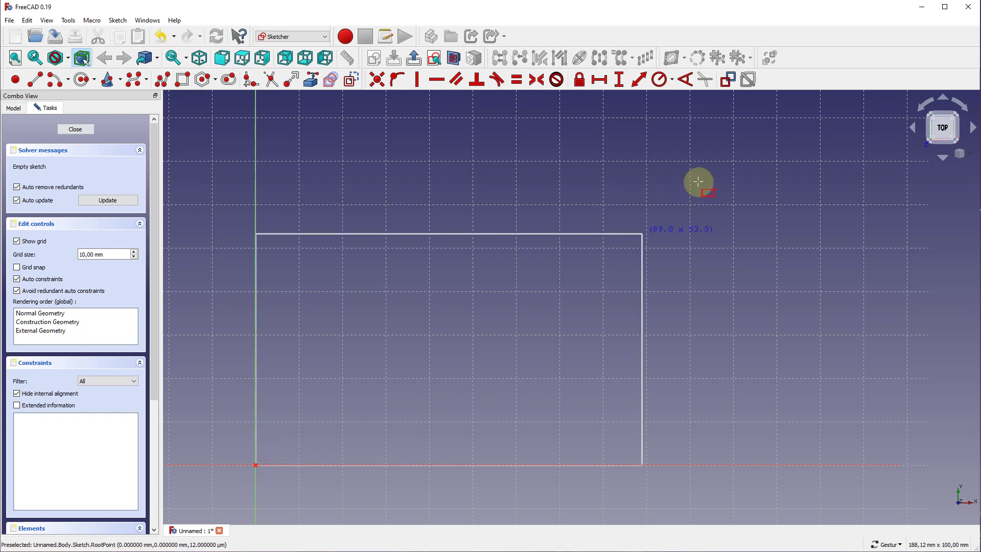
click(697, 183)
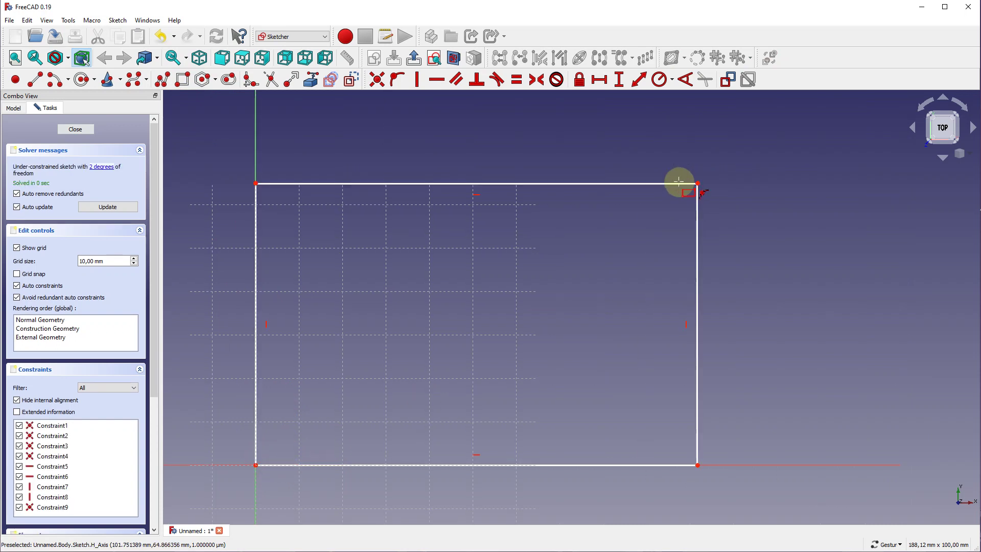
click(79, 81)
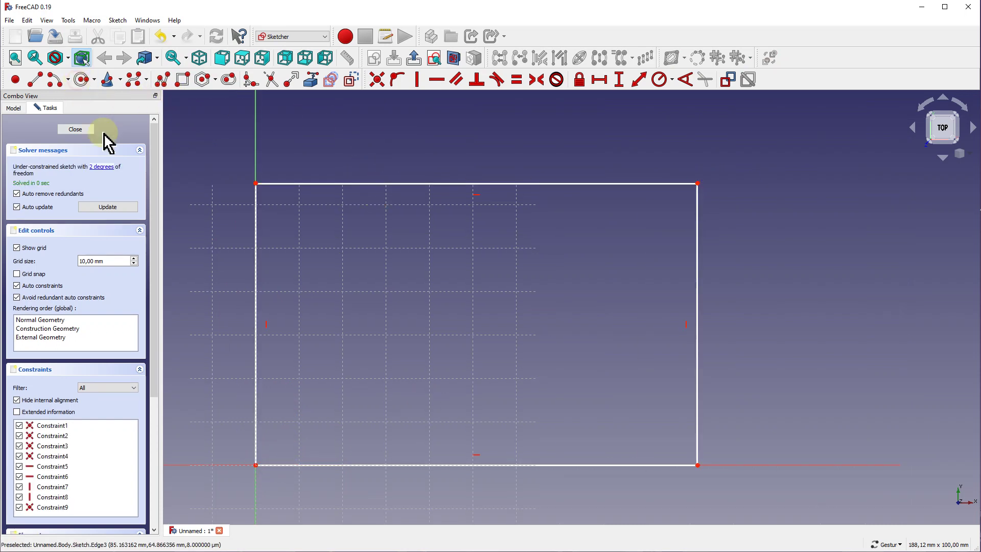
click(467, 314)
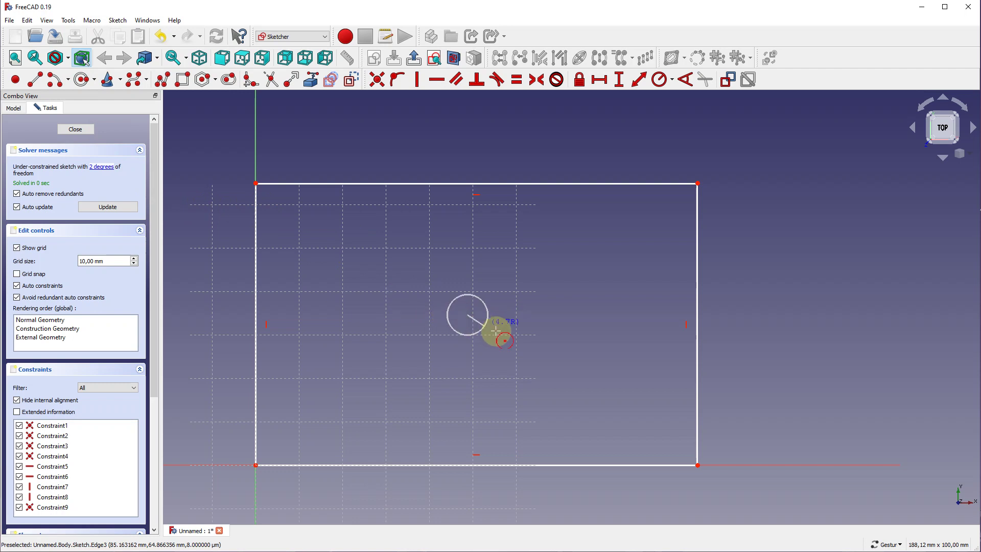
click(497, 339)
right_click(565, 302)
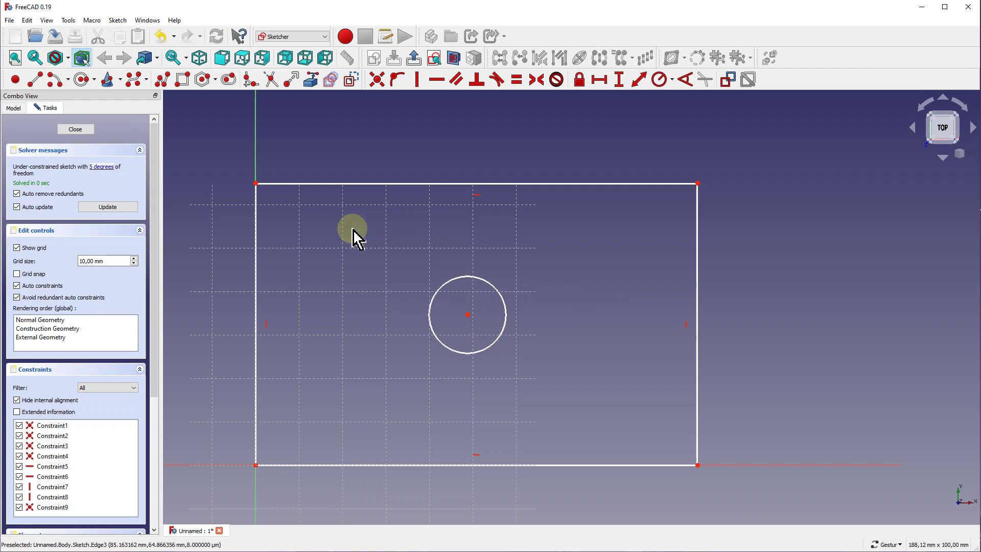
Make the circle centre symmetric between two opposite rectangle corners, then close the sketch.
click(256, 184)
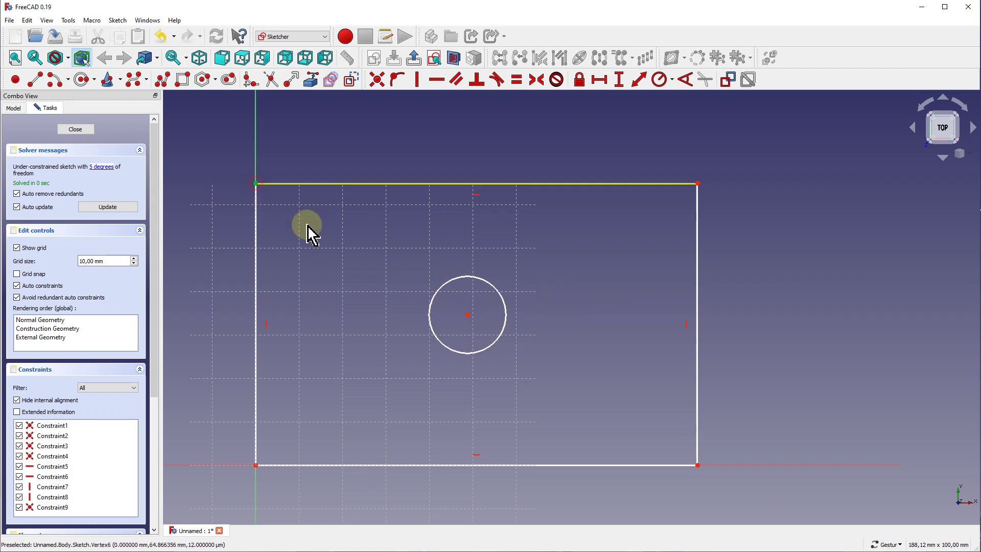
click(697, 465)
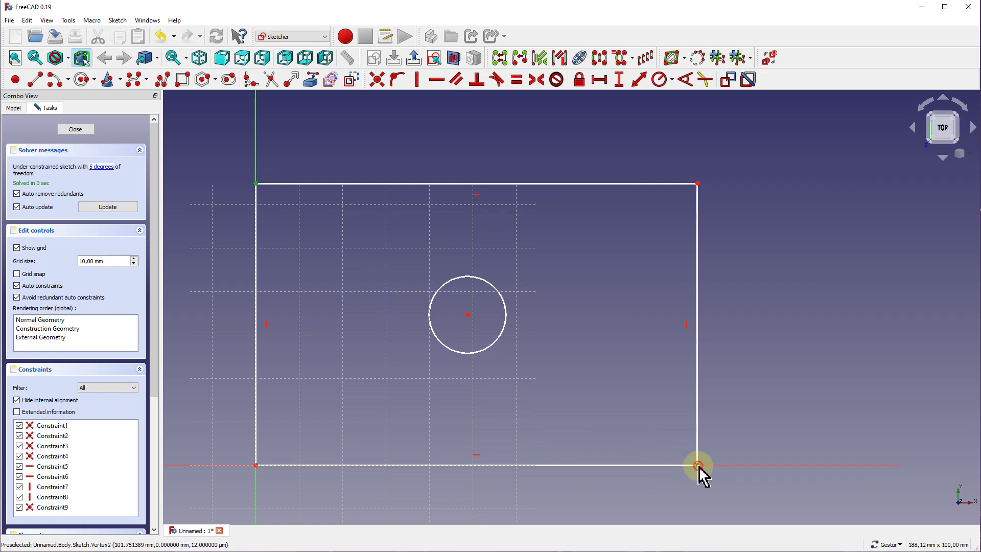
click(468, 316)
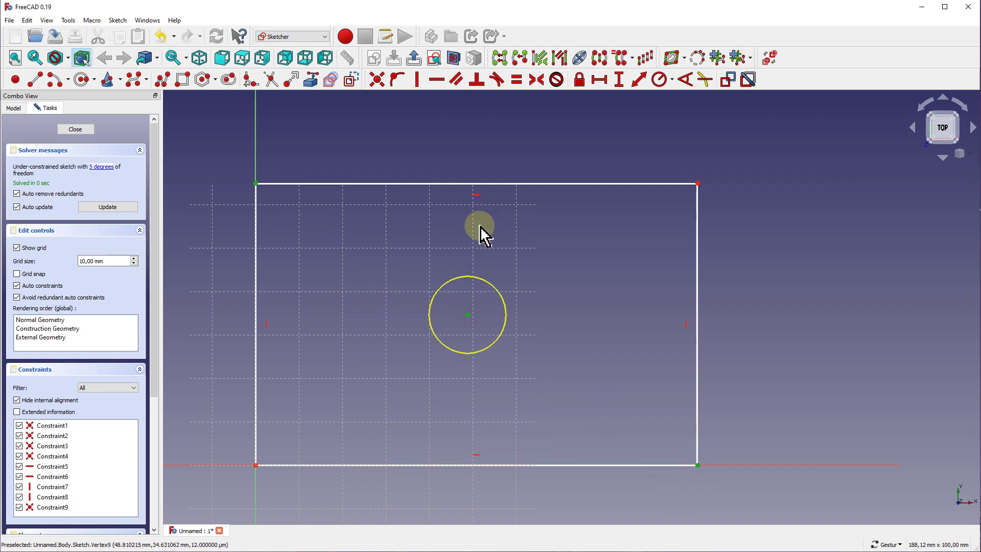
click(536, 81)
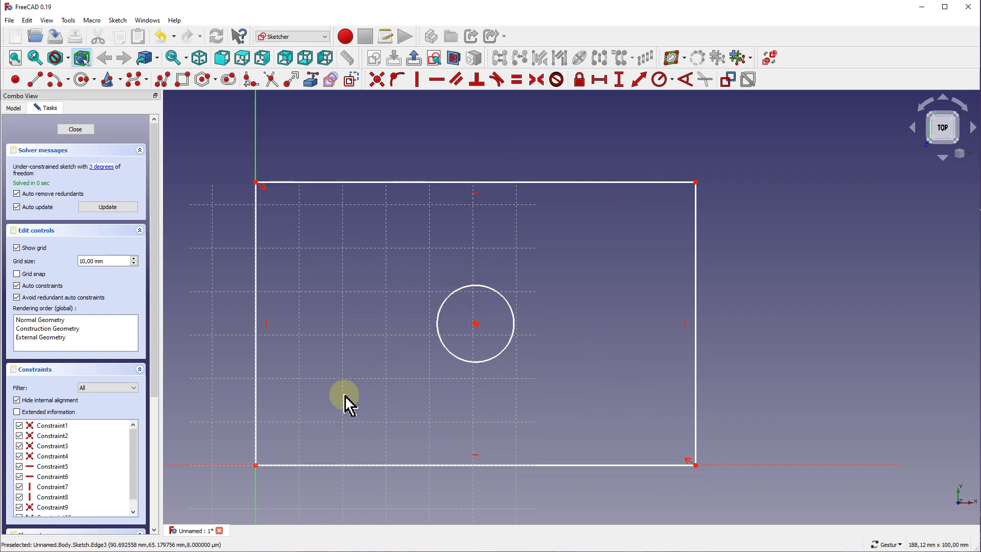
click(90, 131)
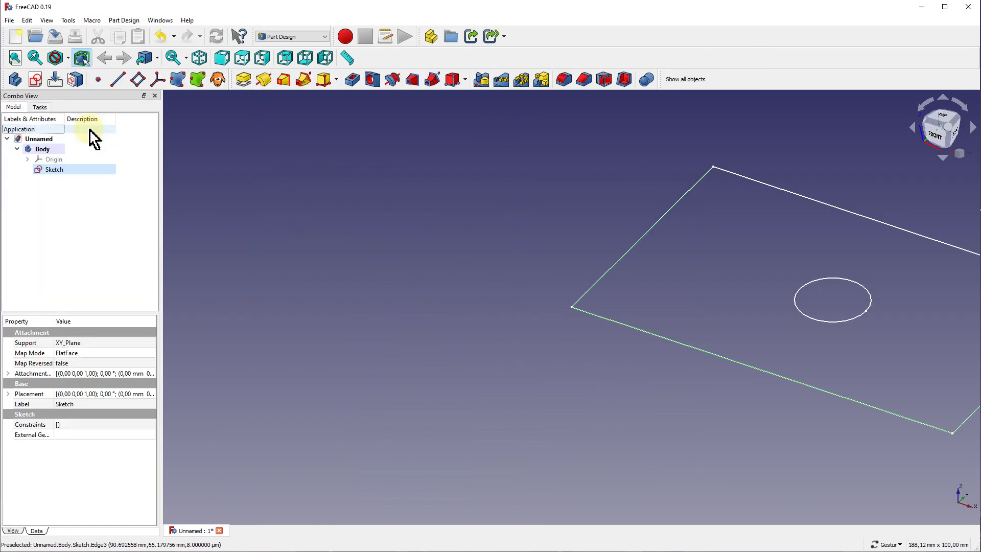
Pad the sketch into a solid plate with a hole.
click(245, 81)
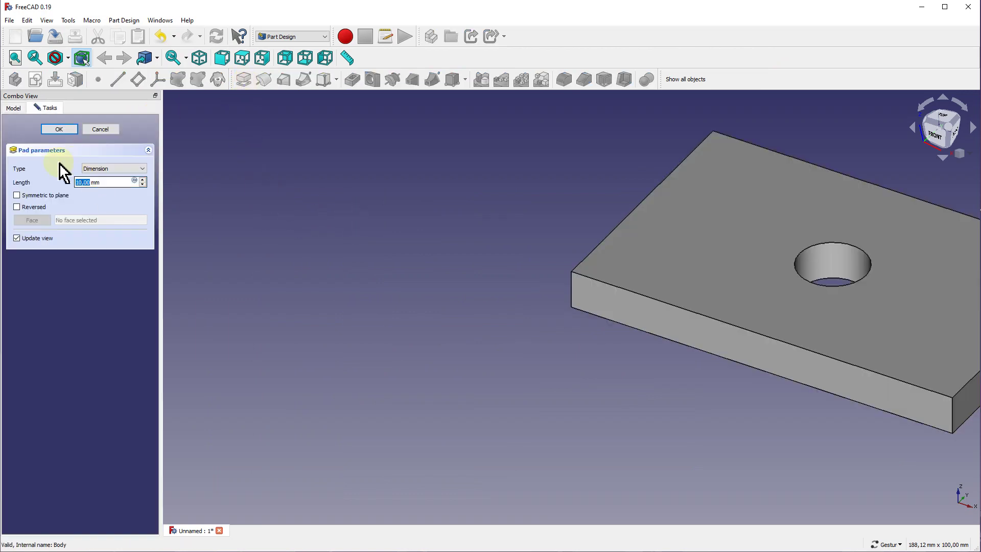
click(59, 129)
right_drag(573, 383, 504, 383)
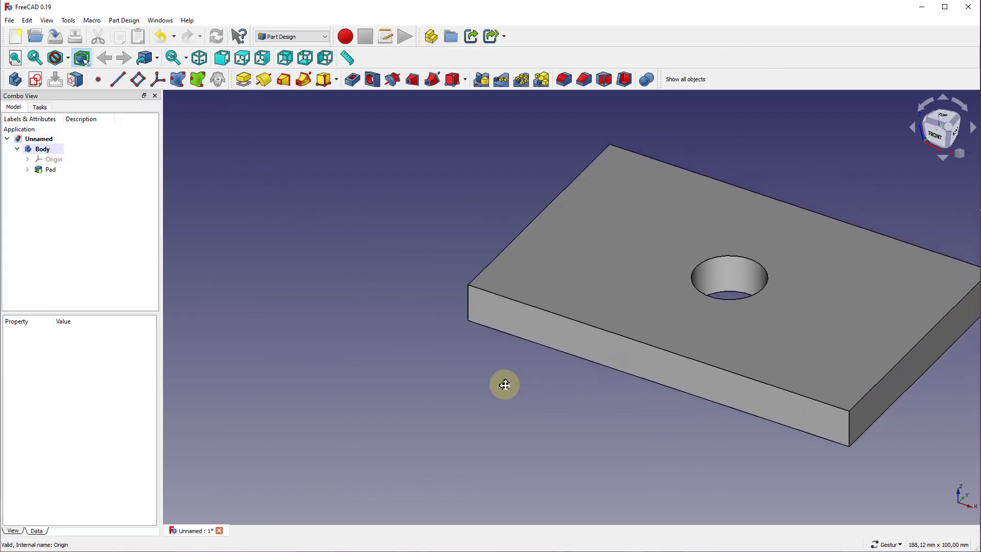
Switch to the Spreadsheet workbench and create a new spreadsheet.
click(286, 37)
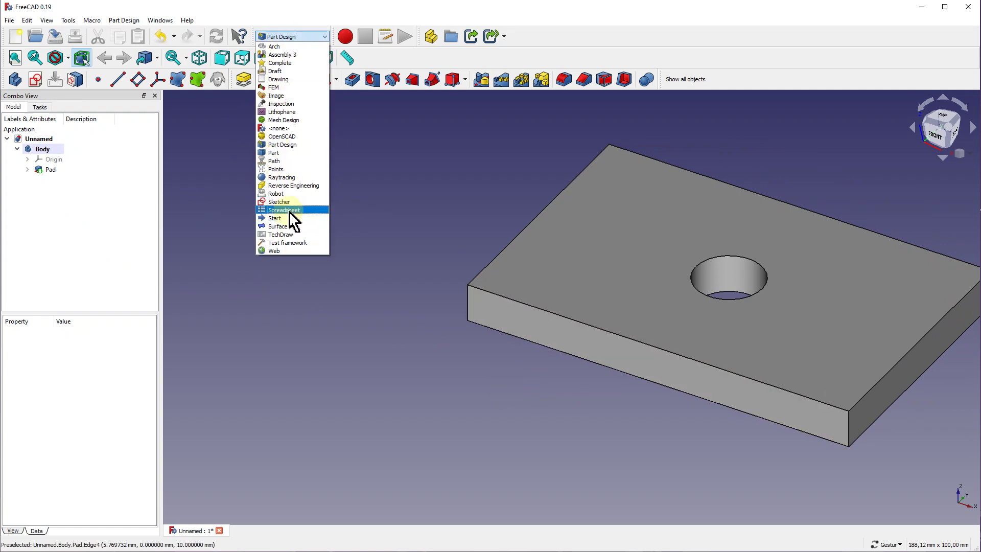
click(304, 210)
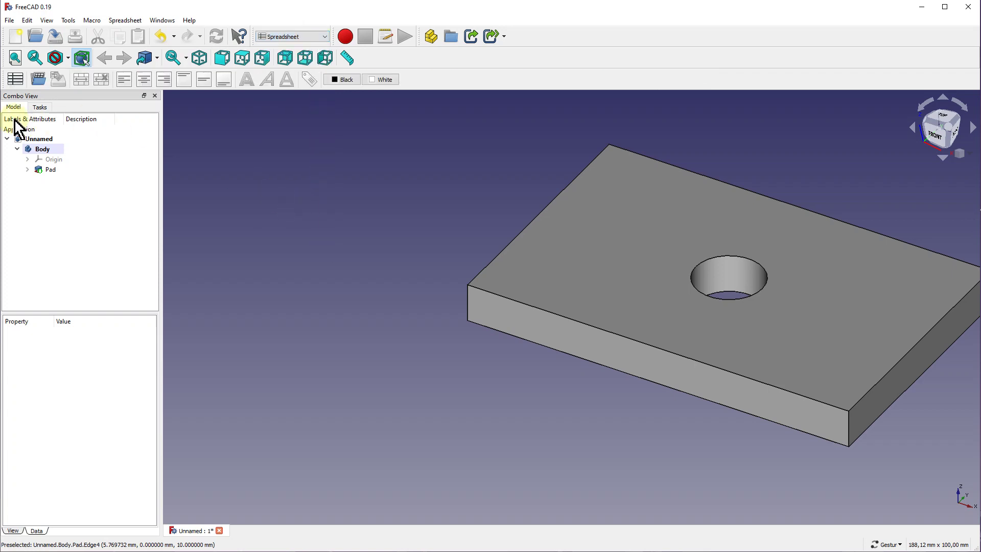
click(16, 79)
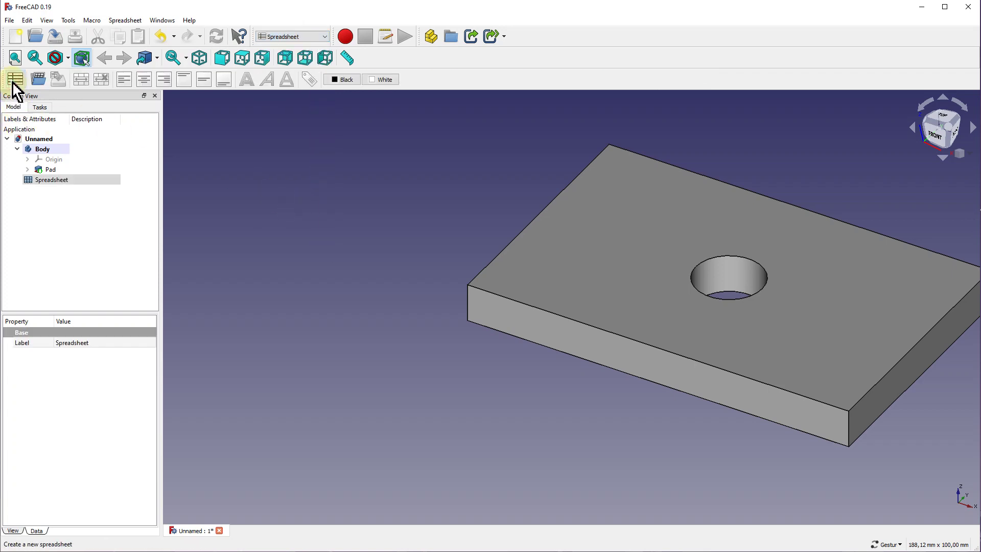
Open the spreadsheet and tile it beside the 3D view.
click(63, 180)
double_click(63, 180)
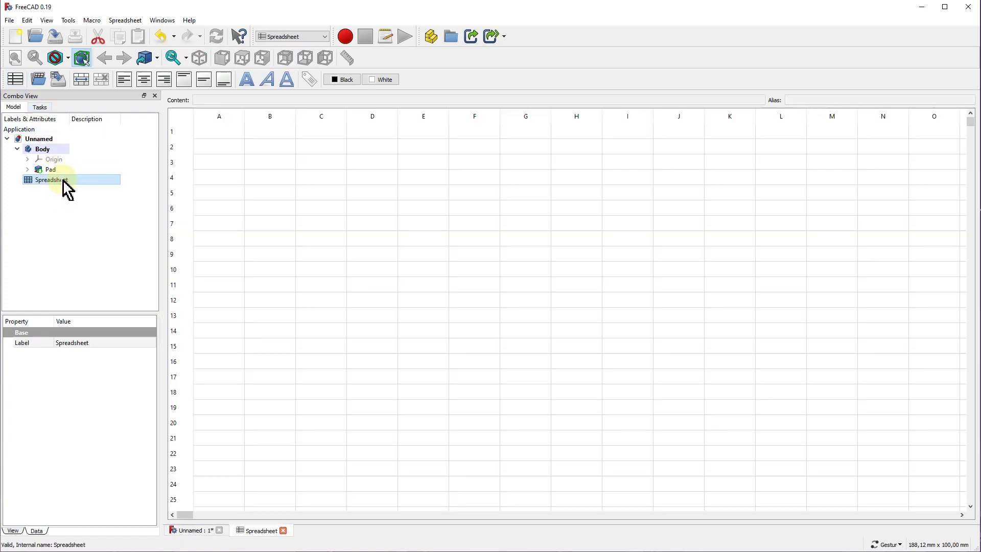
click(162, 20)
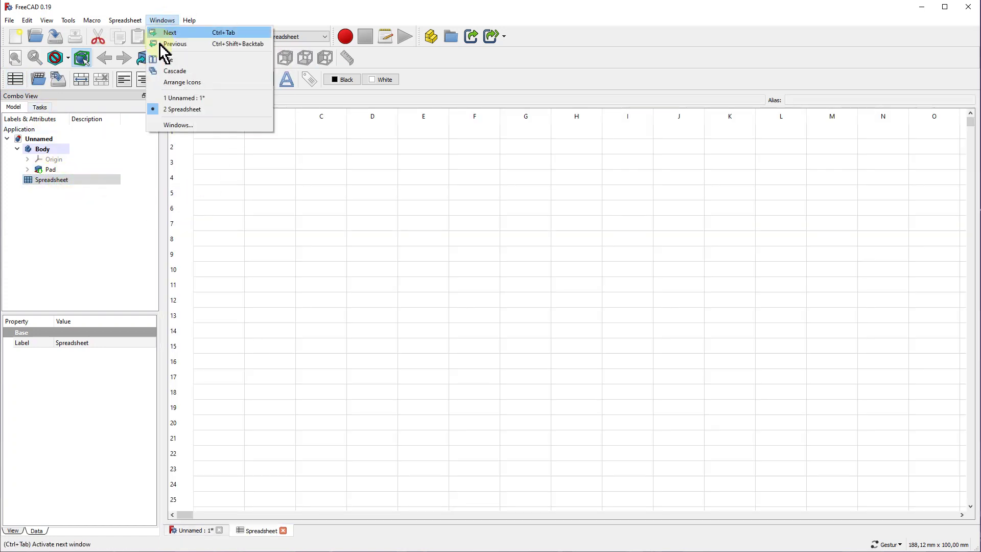
click(168, 60)
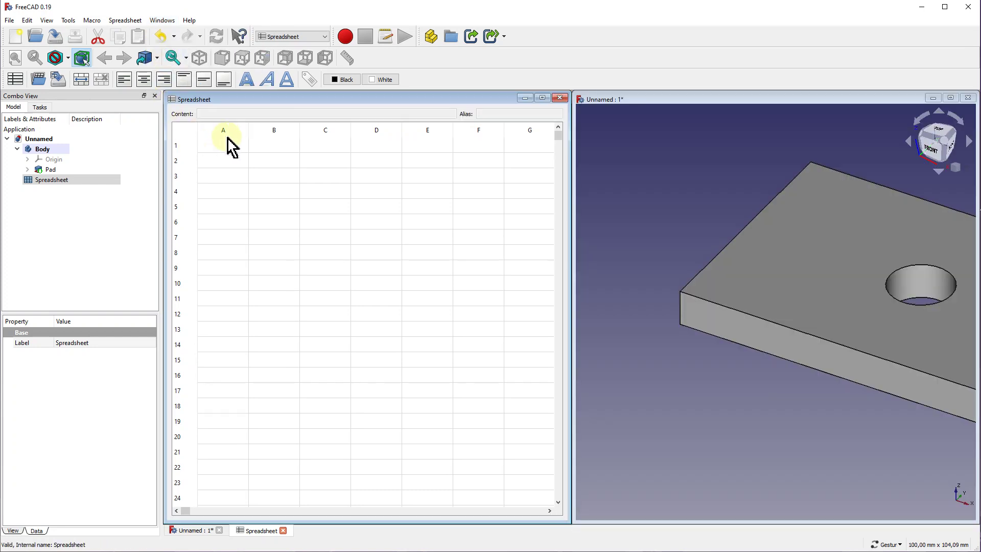
Enter the labels width, length, thickness and diameter in cells A2, A3, A4 and A6.
click(228, 159)
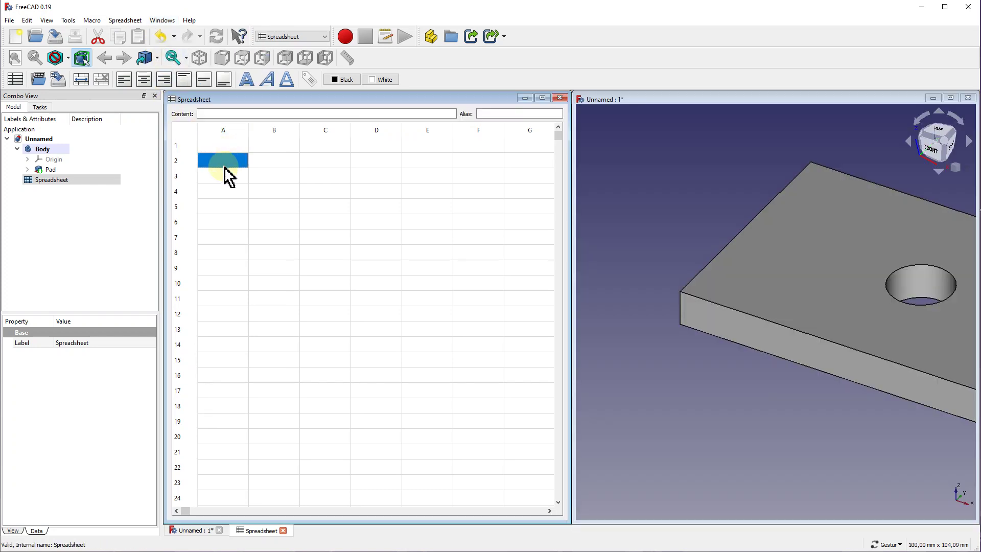
text(width)
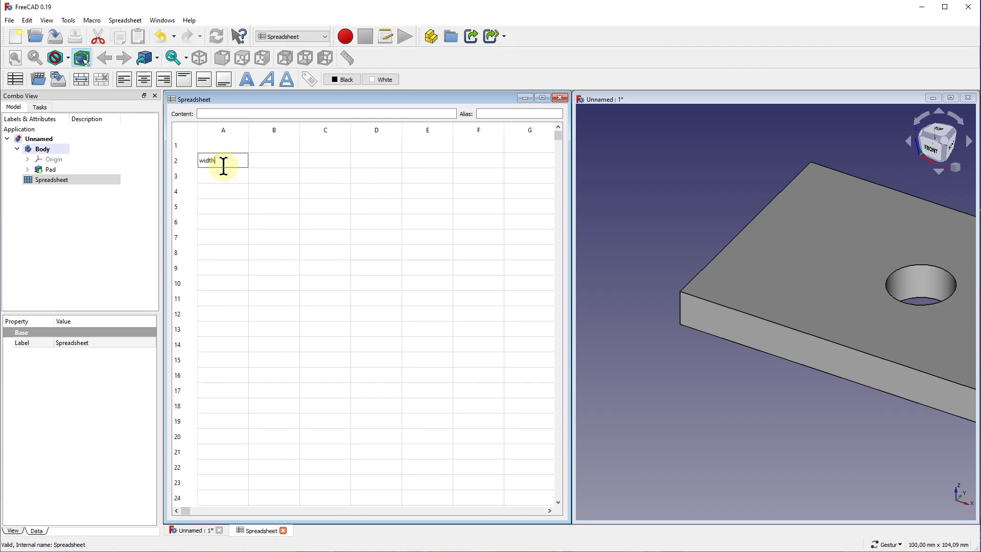
key(Return)
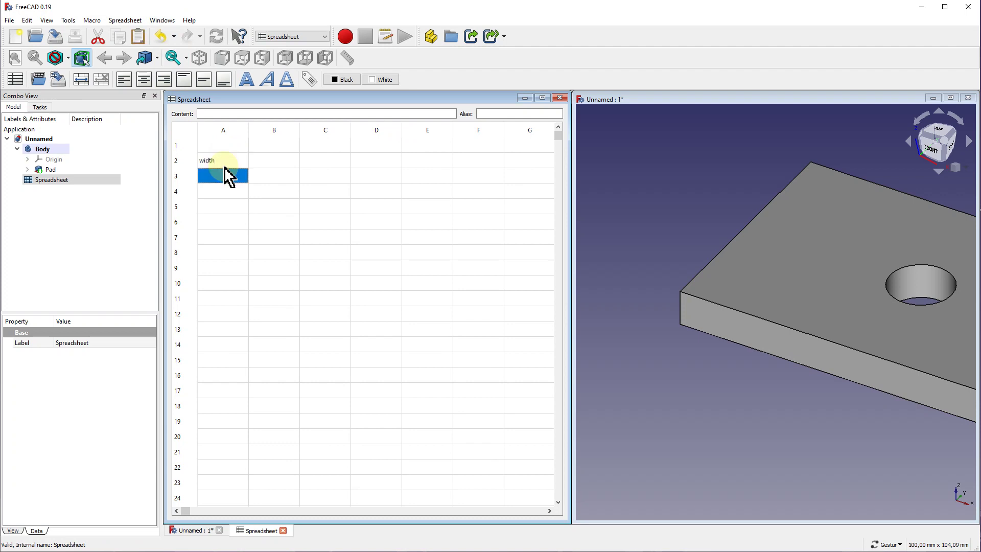
text(length)
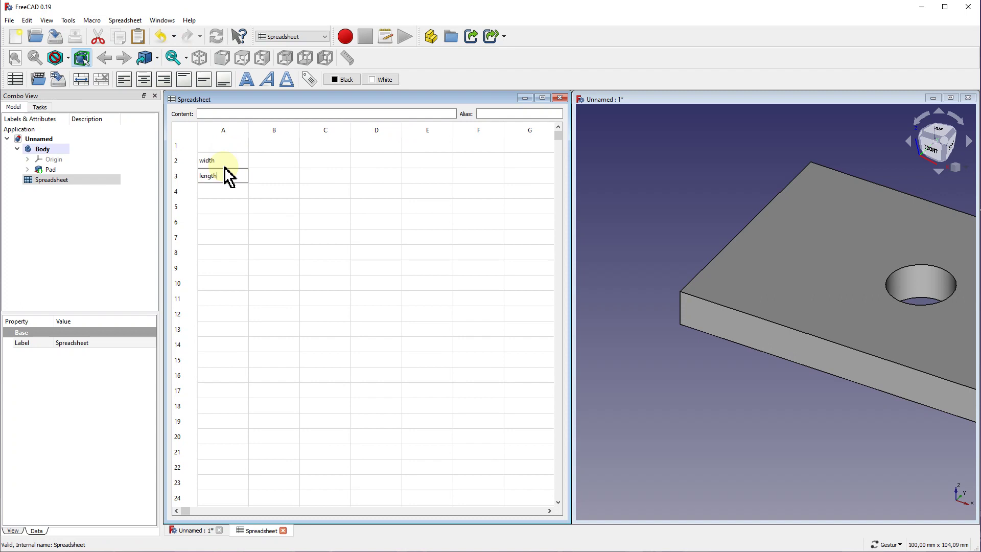
key(Return)
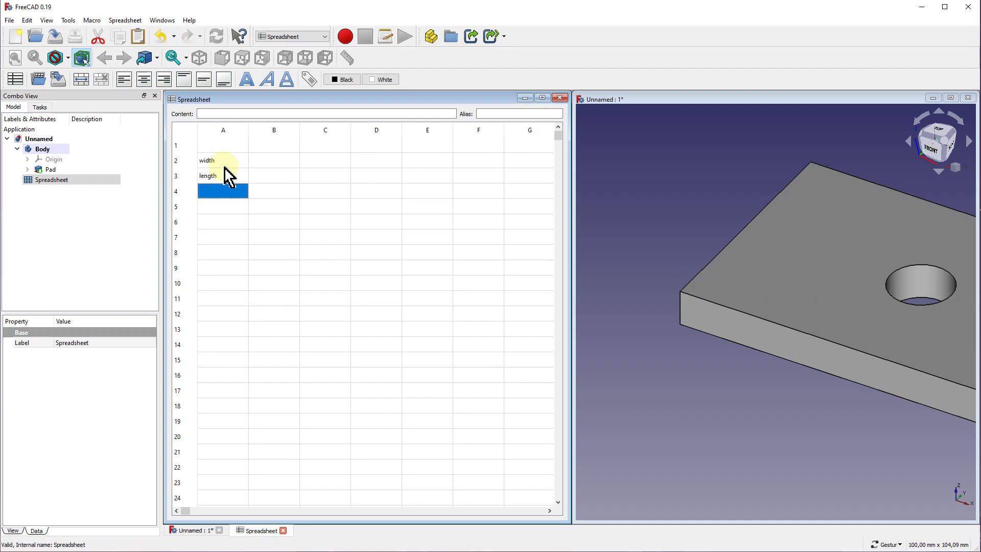
text(thickness)
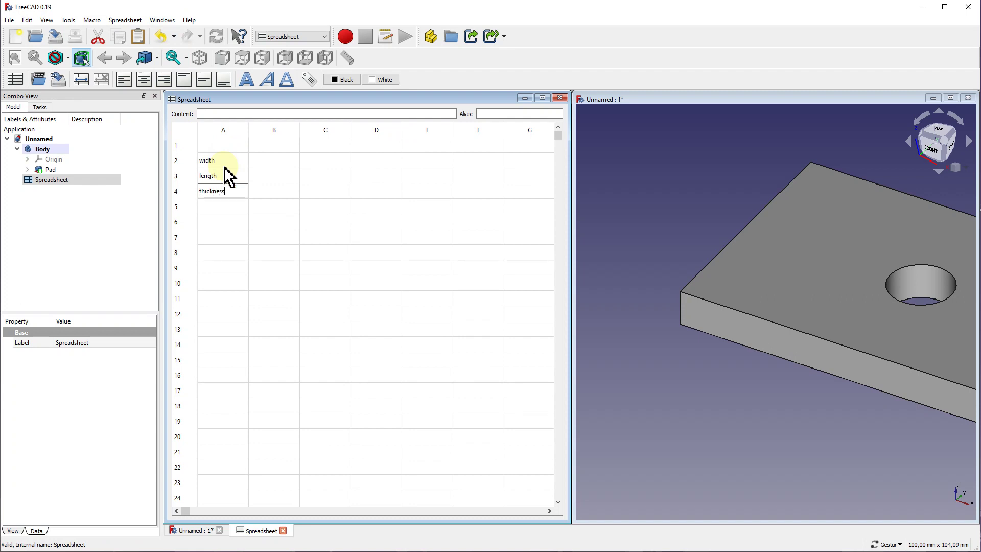
key(Return)
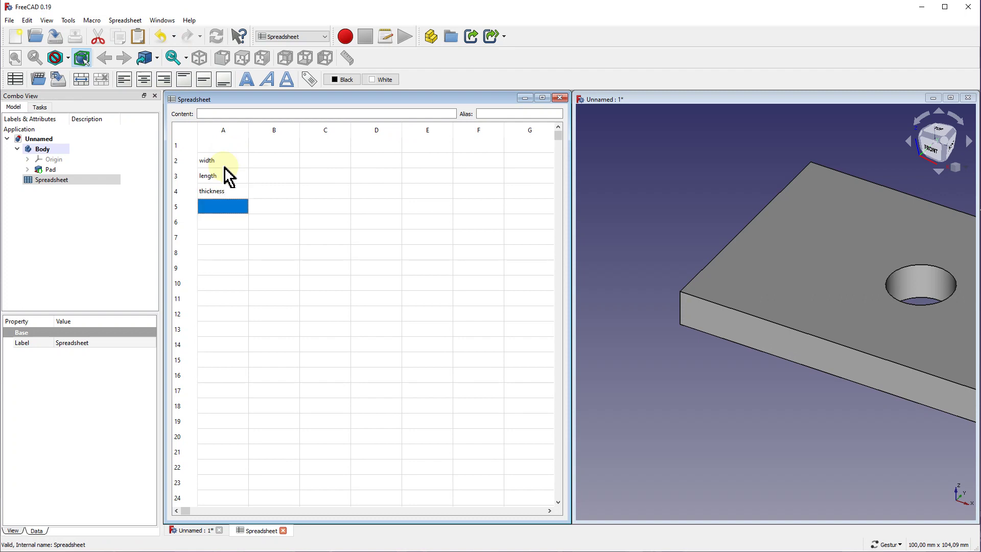
key(Down)
text(d)
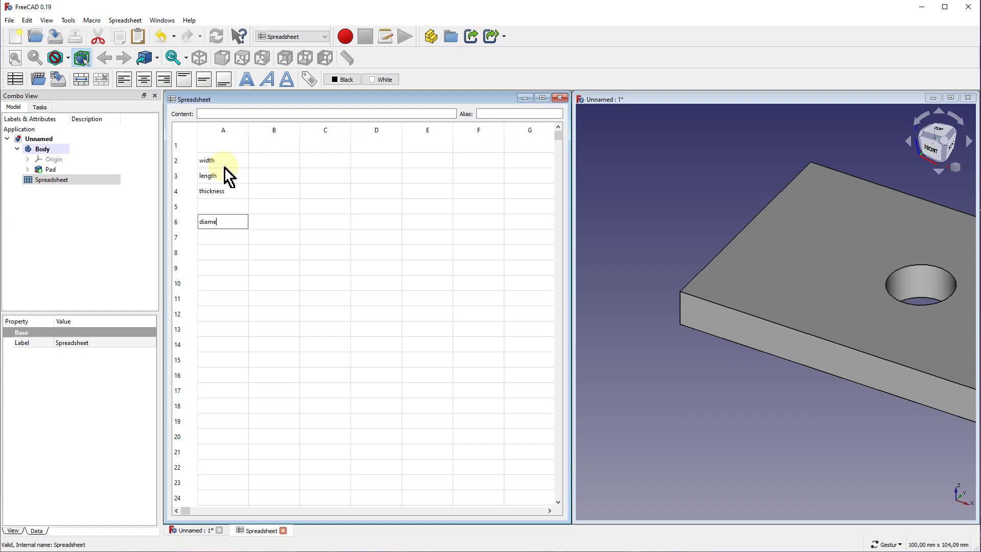
key(Return)
Enter the values 50, 100, 5 and 20 in cells B2, B3, B4 and B6.
key(Up)
key(Up)
key(Up)
key(Up)
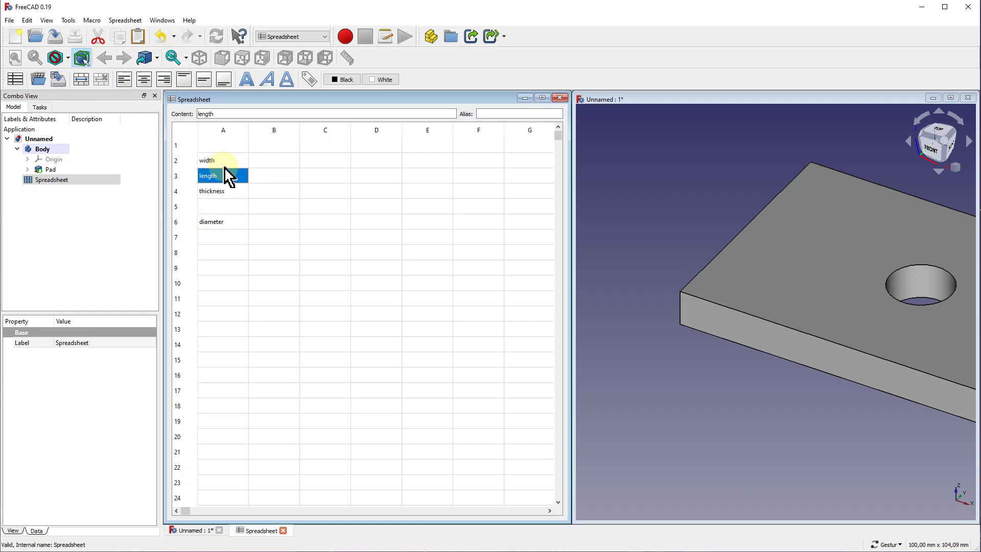
key(Up)
key(Right)
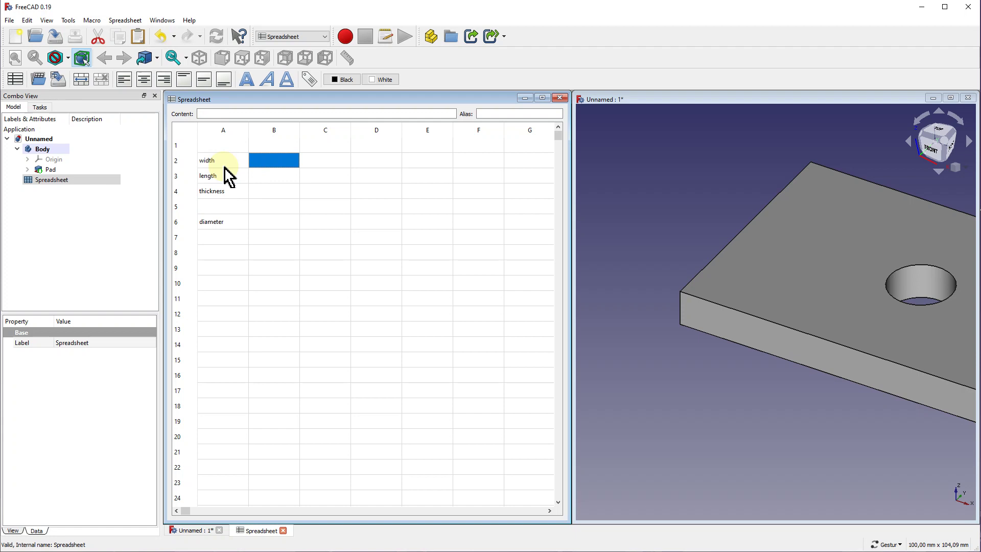
text(50)
key(Return)
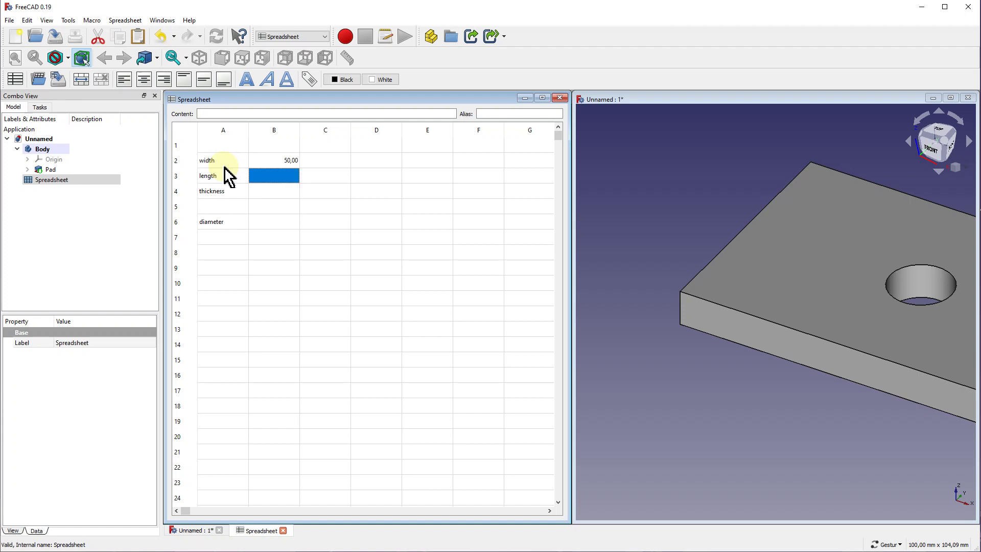
text(100)
key(Return)
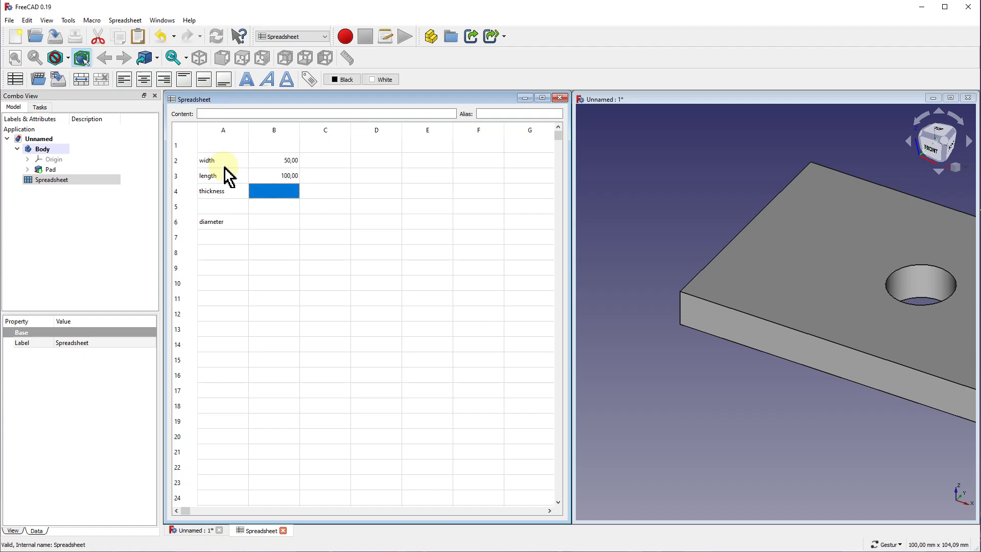
text(5)
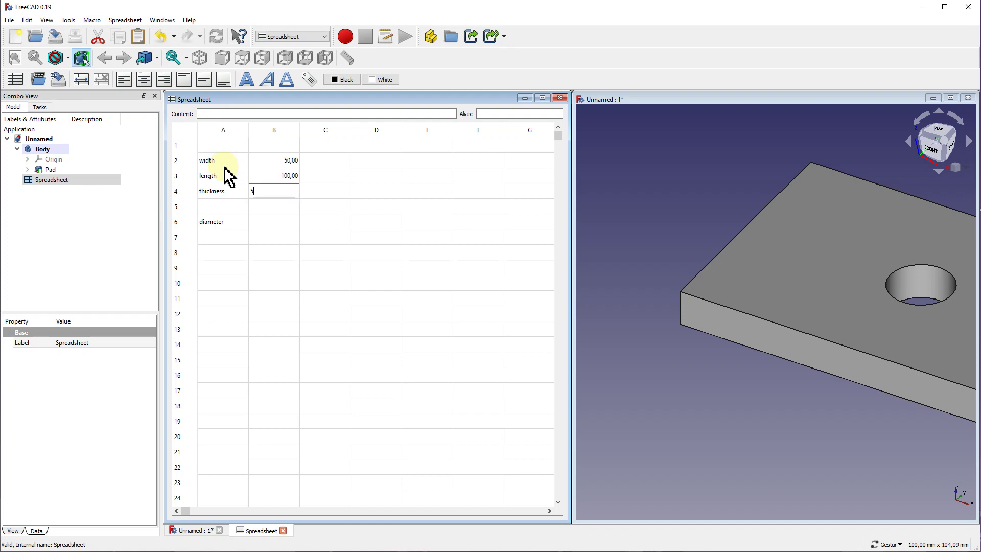
key(Return)
key(Down)
key(Down)
text(20)
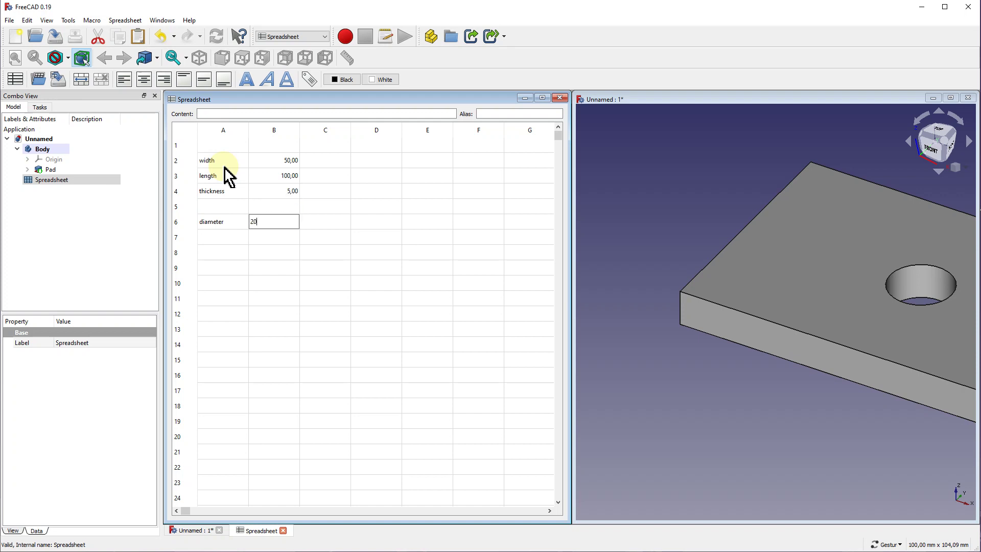
key(Return)
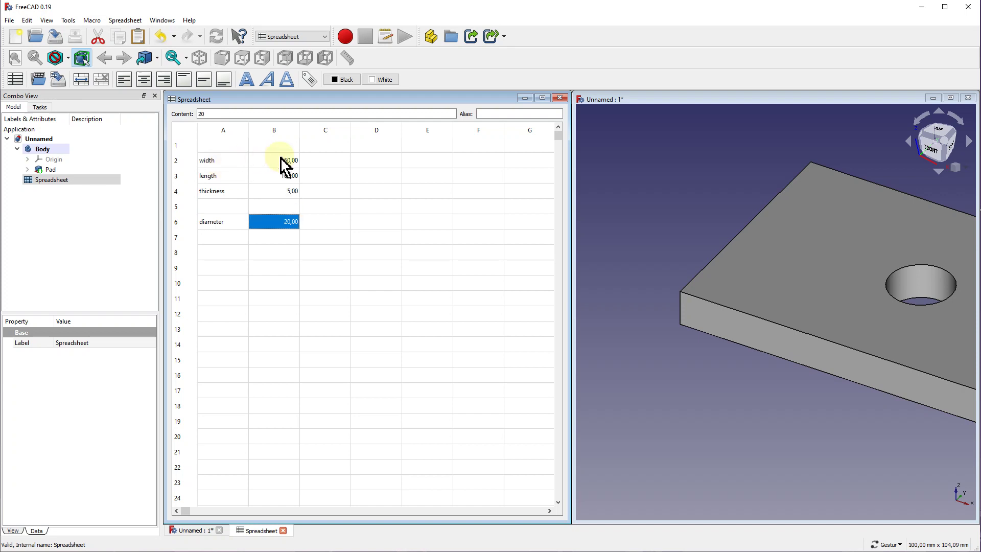
click(282, 161)
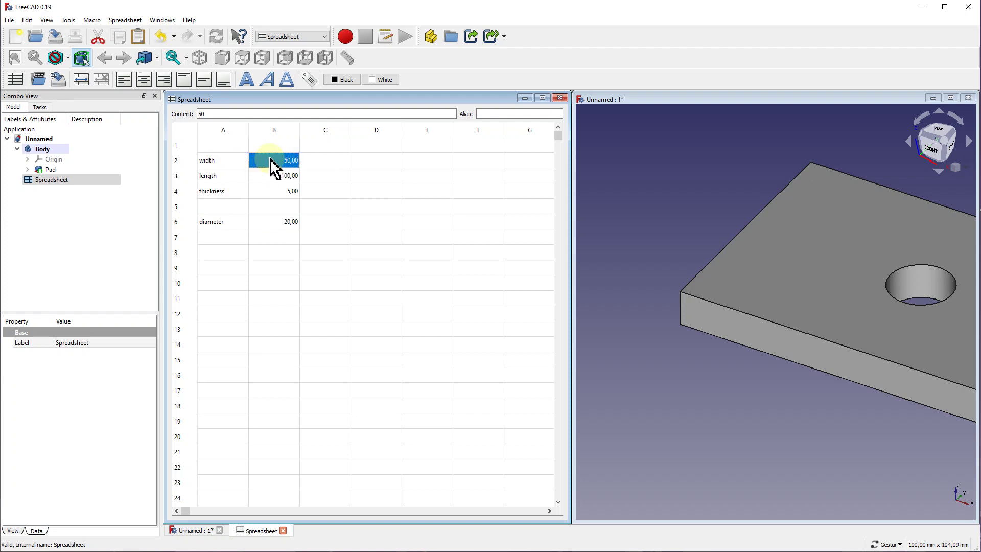
Give cell B2 the alias myWidth.
right_click(270, 160)
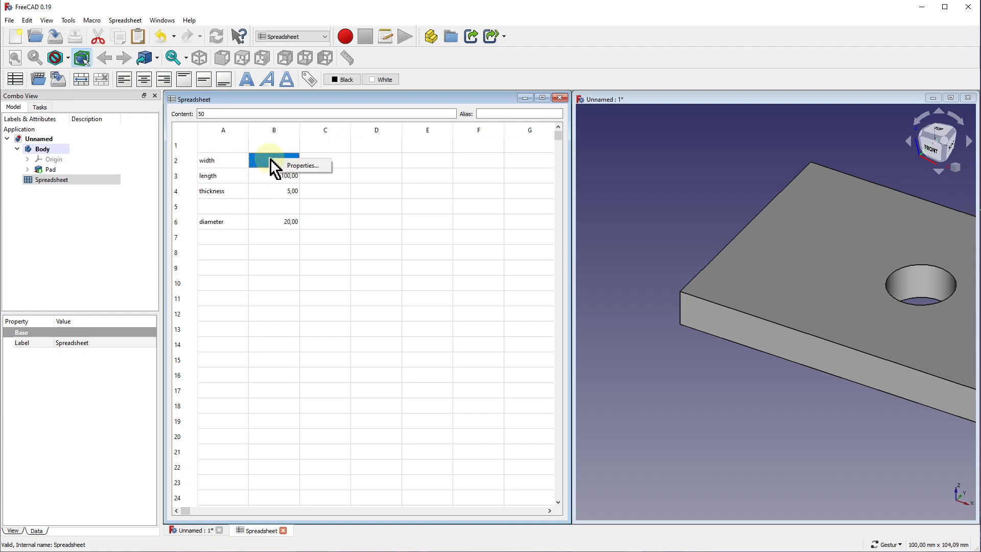
click(317, 165)
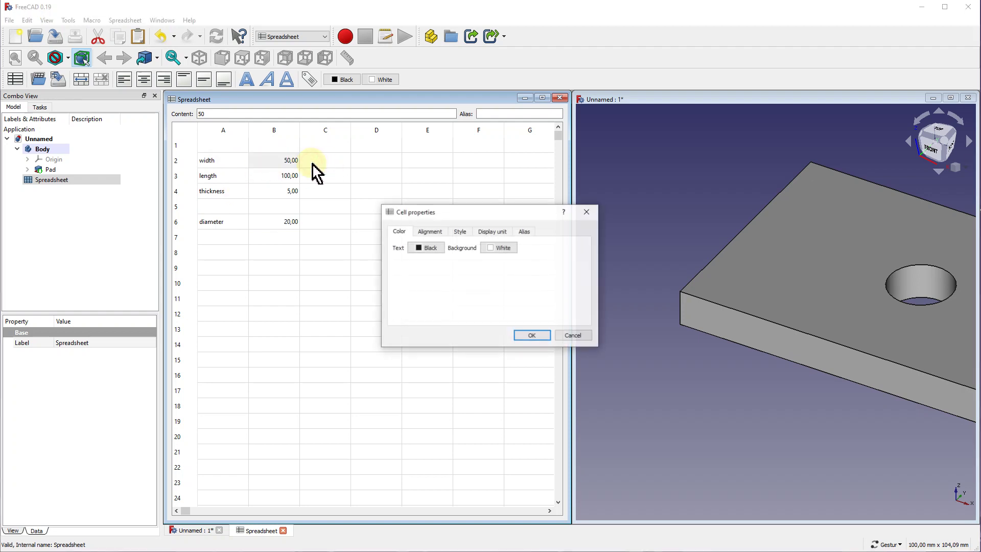
click(529, 230)
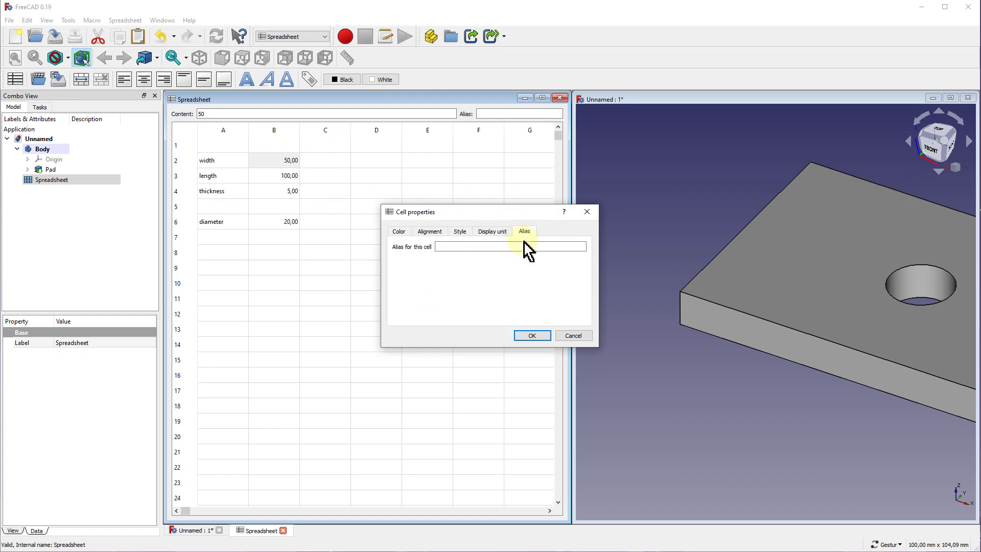
click(520, 245)
text(myWidth)
key(Return)
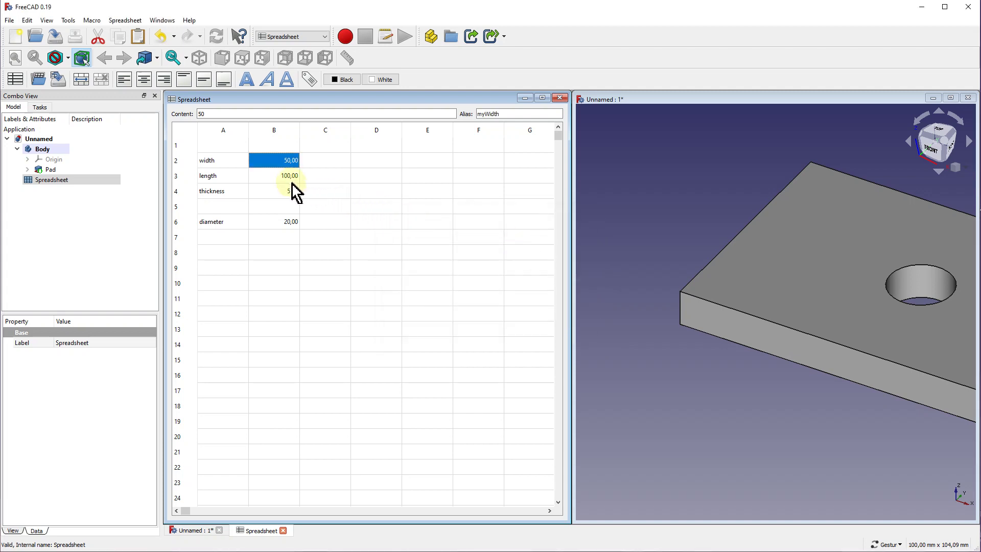
Give cell B3 the alias myLength.
click(281, 176)
right_click(305, 176)
click(307, 183)
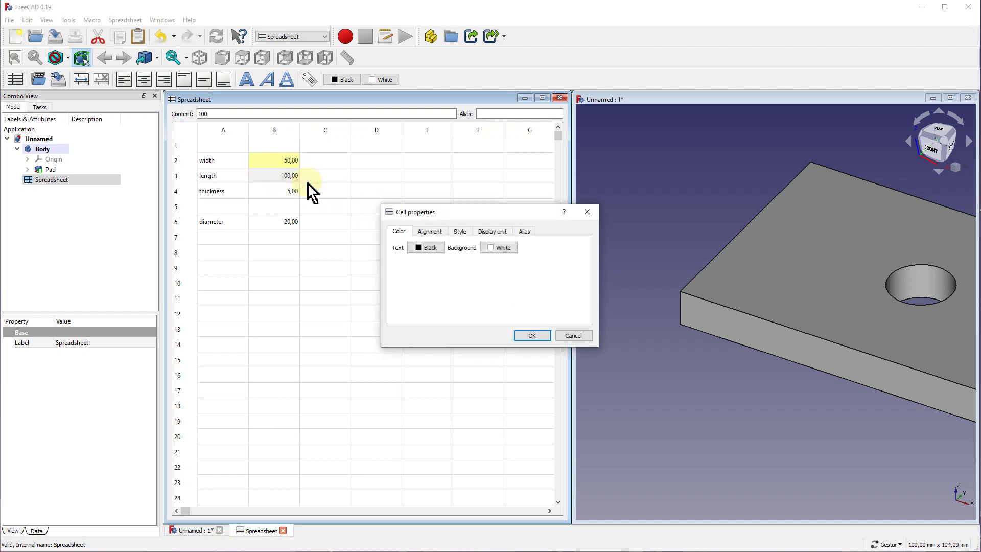
click(525, 231)
click(482, 247)
text(myLength)
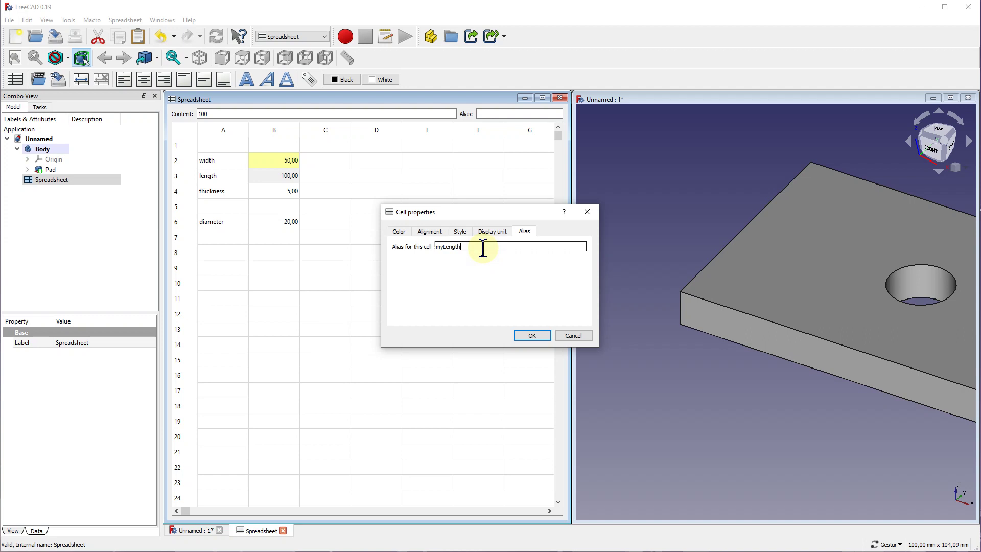
key(Return)
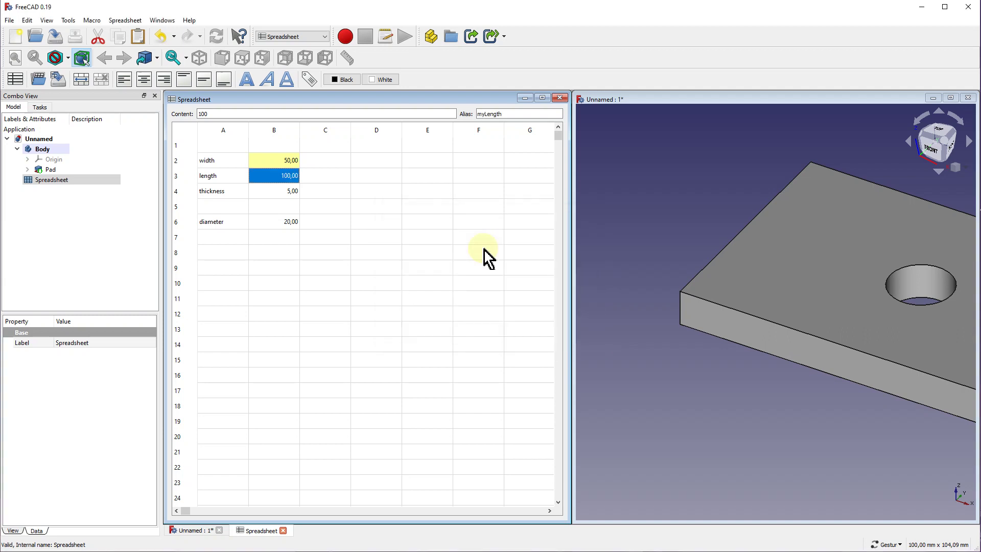
Give cell B4 the alias myThickness.
click(281, 192)
right_click(282, 192)
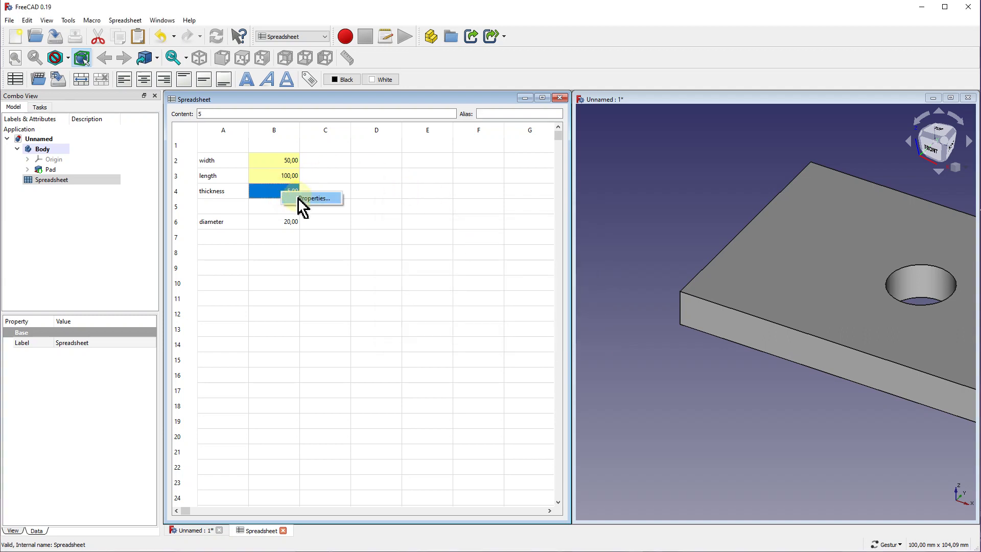
click(304, 199)
click(523, 231)
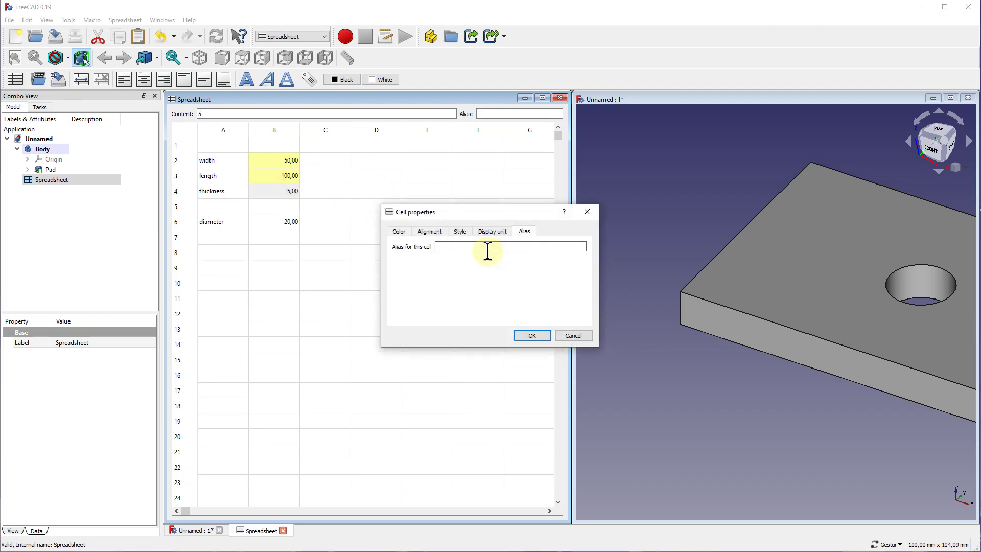
click(491, 247)
text(myThickness)
key(Return)
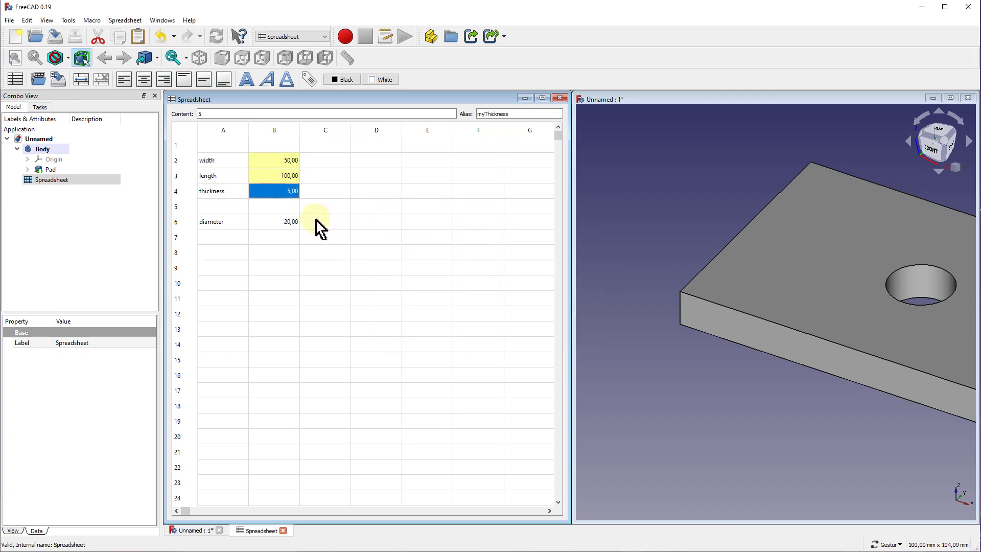
Give cell B6 the alias myDiameter.
click(288, 224)
right_click(287, 223)
click(307, 232)
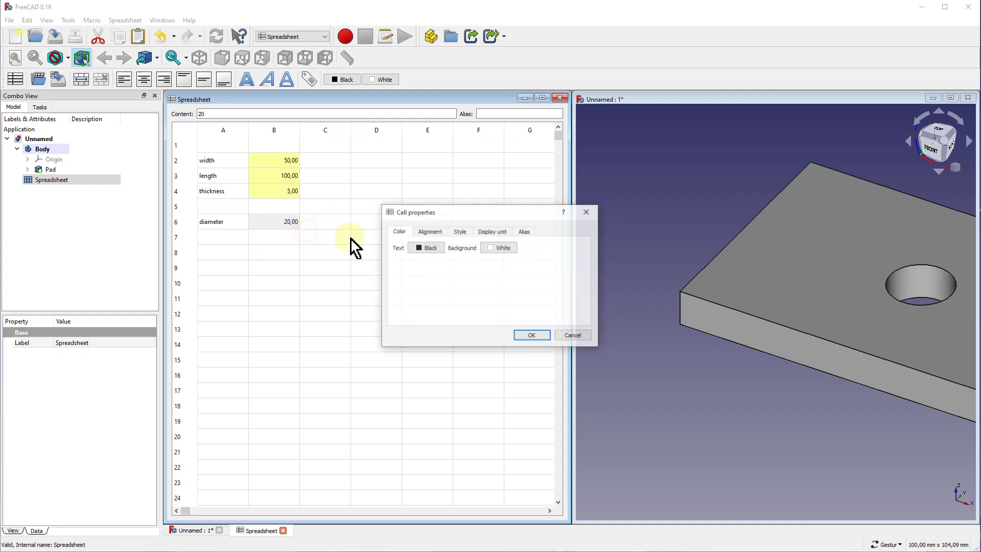
click(526, 232)
click(501, 246)
text(myDiameter)
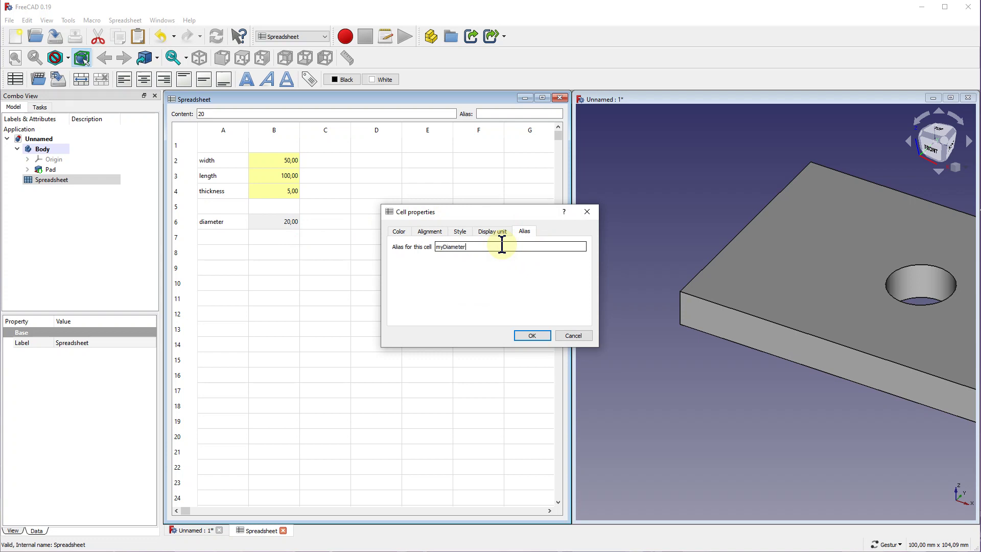
key(Return)
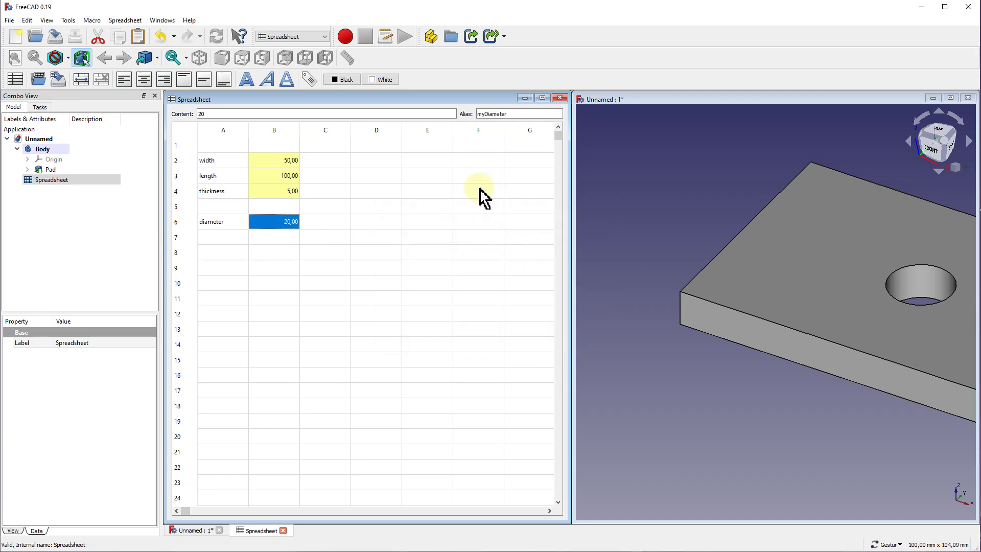
click(424, 192)
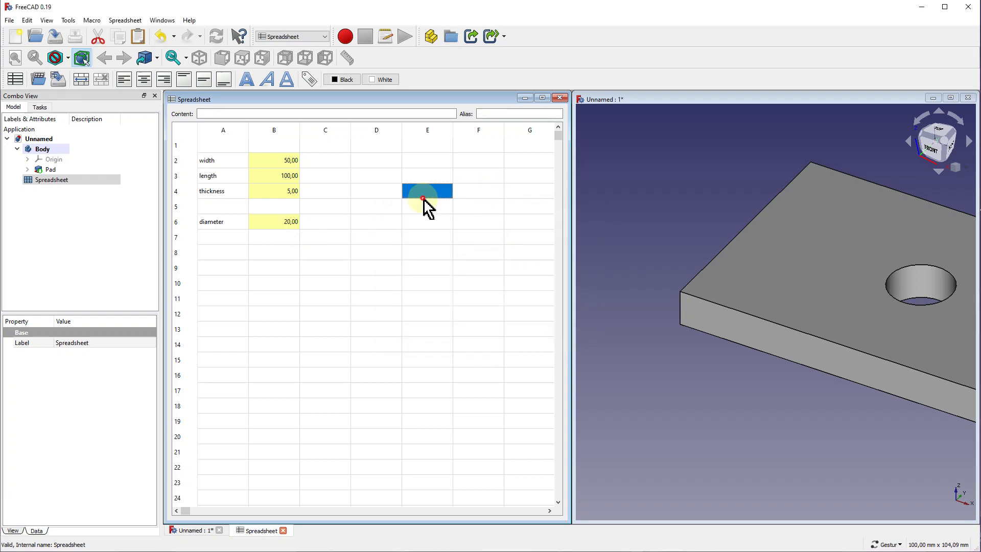
Open the Pad's sketch for editing and frame the rectangle.
click(27, 169)
click(51, 170)
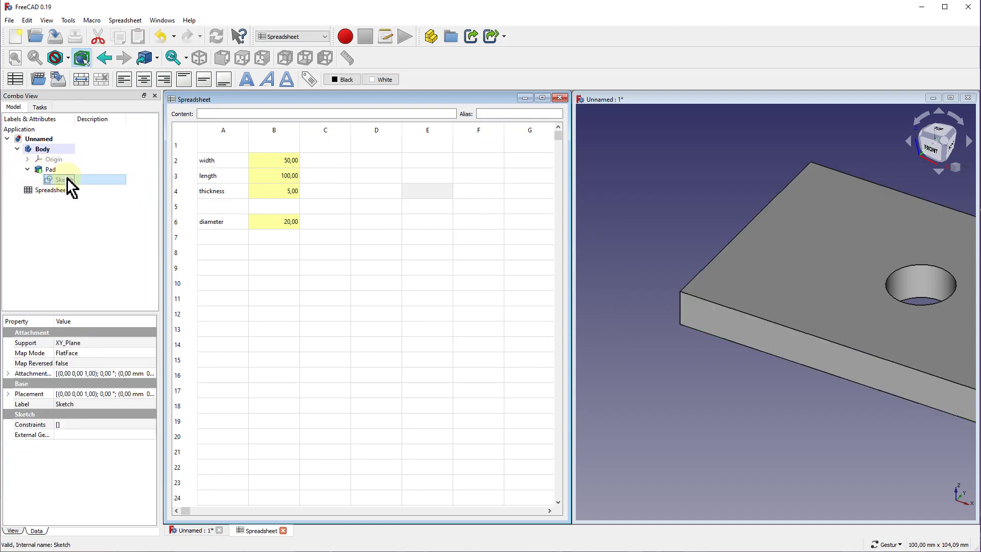
double_click(67, 179)
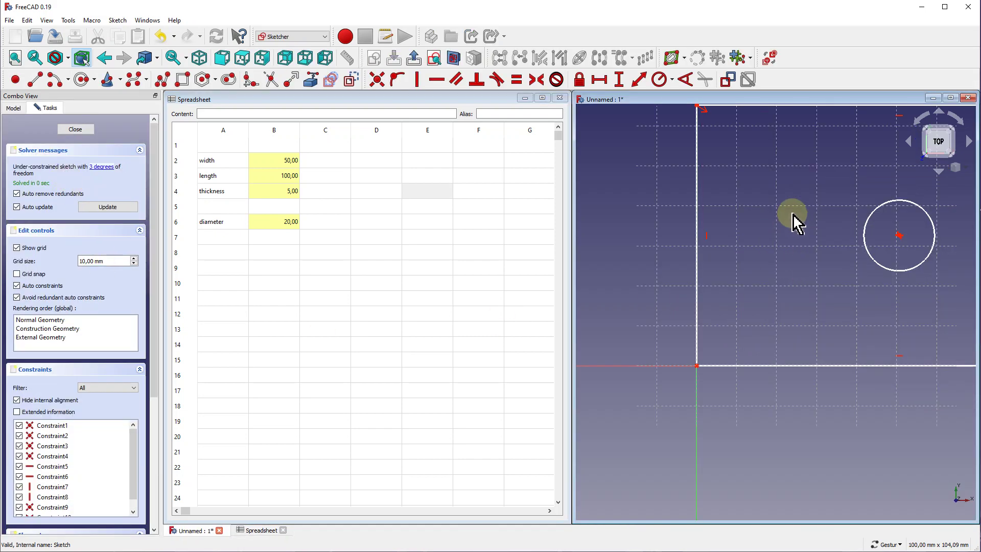
right_drag(792, 222, 721, 286)
scroll(711, 302, down, 1)
scroll(700, 309, down, 2)
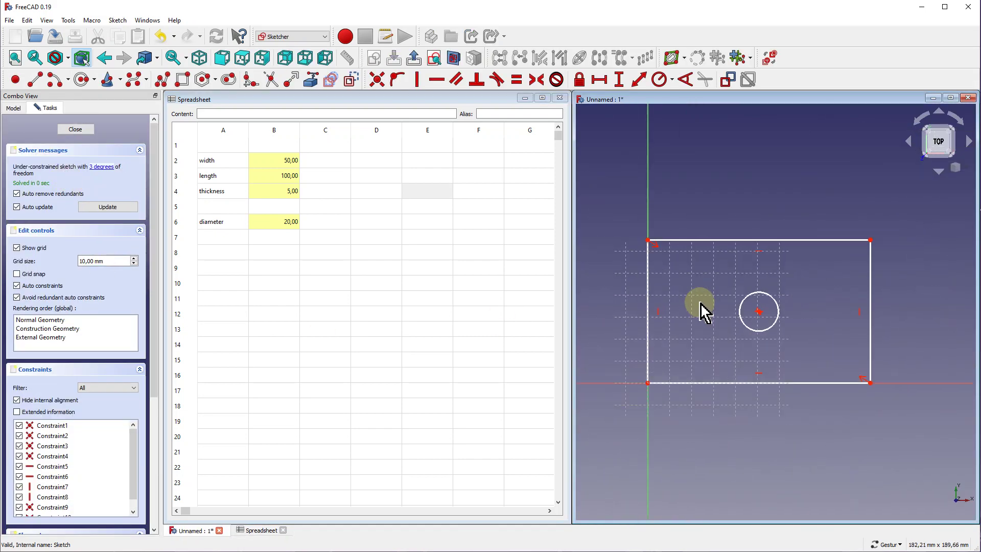
scroll(707, 294, up, 1)
Constrain the top edge's horizontal distance to Spreadsheet.myLength (100 mm).
click(720, 230)
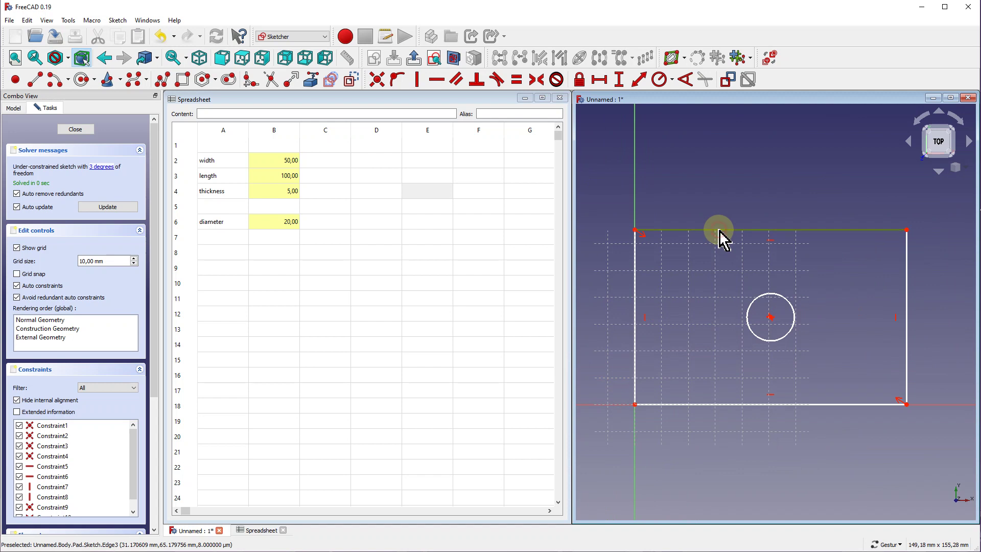
click(600, 81)
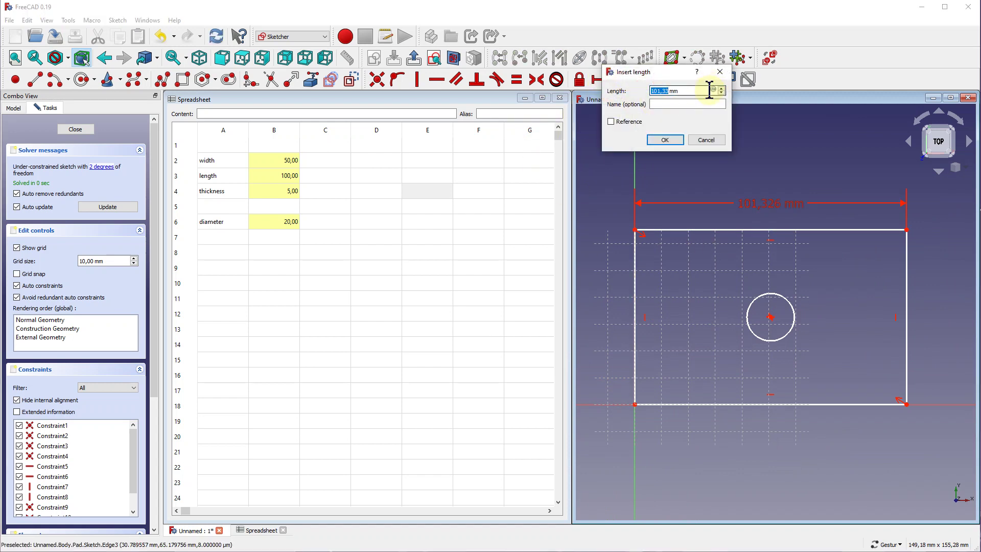
drag(679, 72, 493, 186)
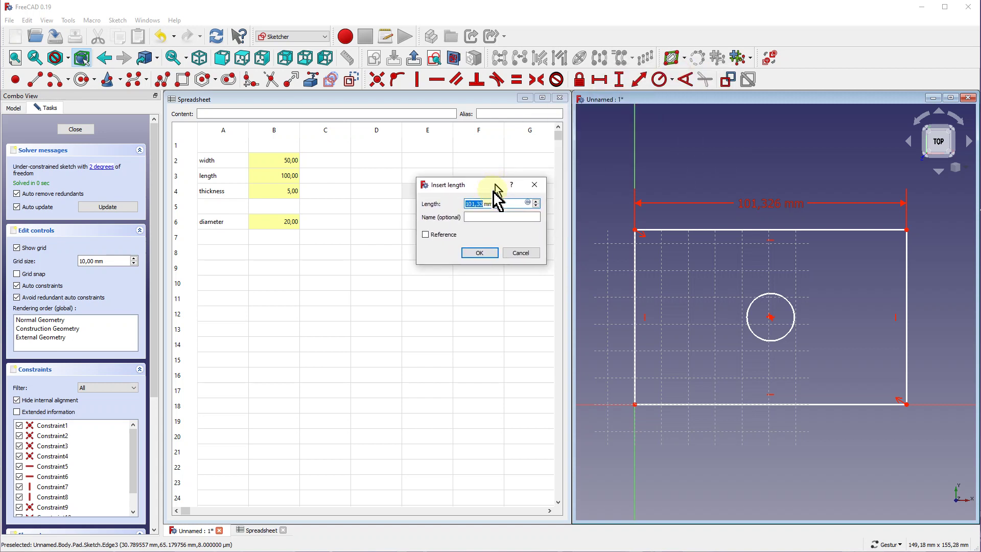
click(527, 204)
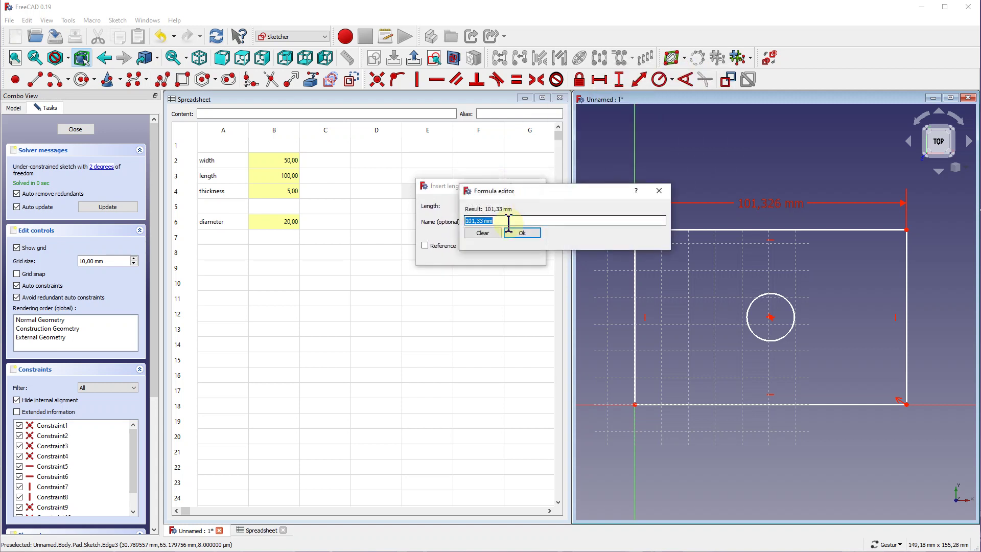
text(spr)
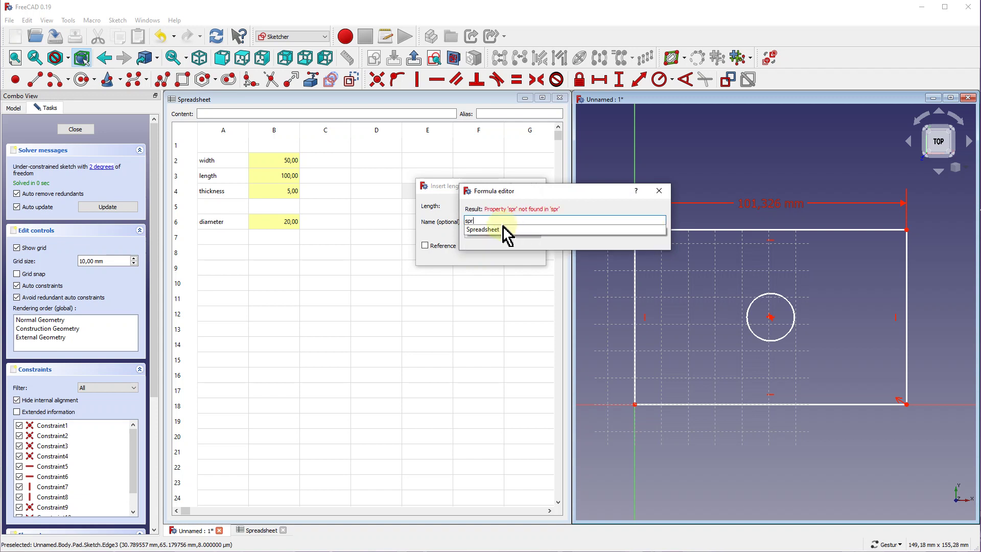
click(496, 230)
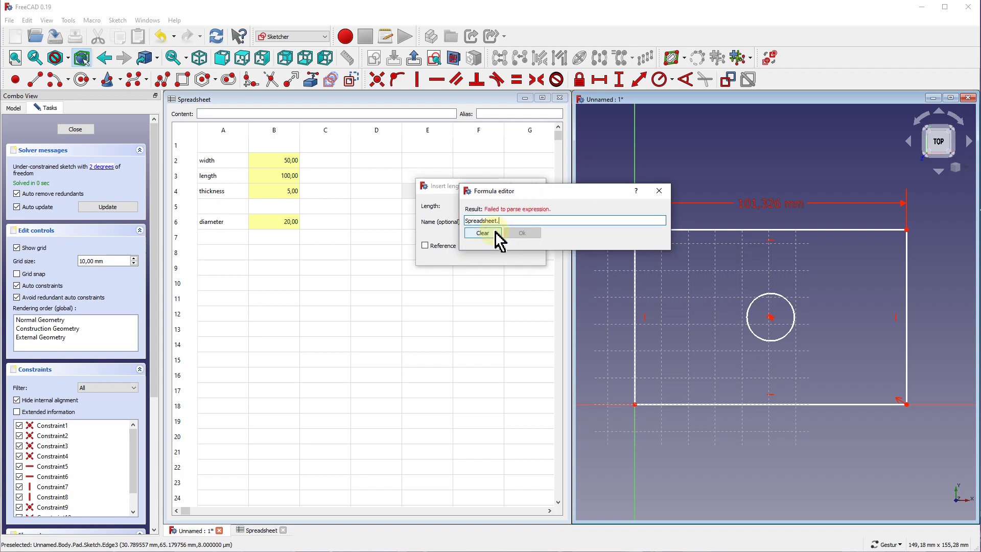
text(my)
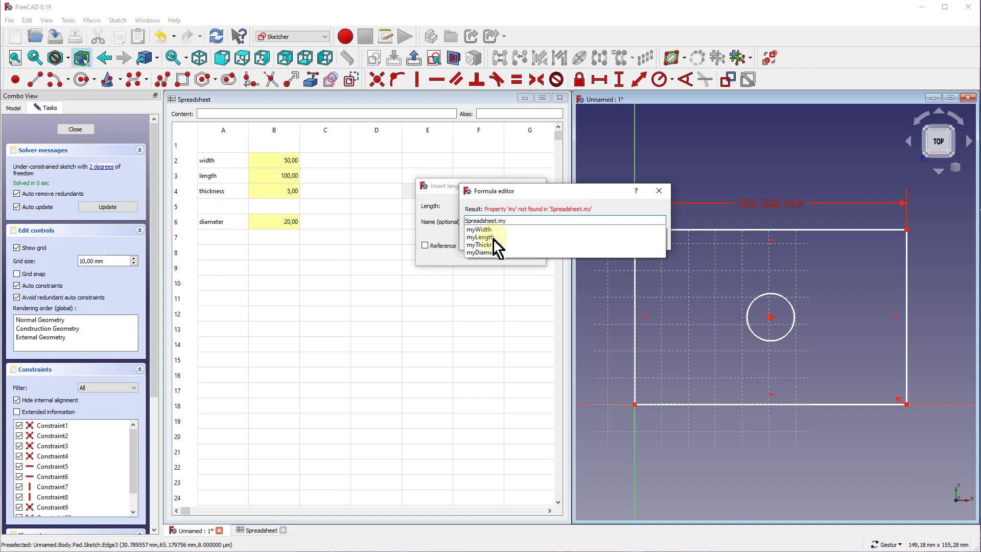
click(492, 237)
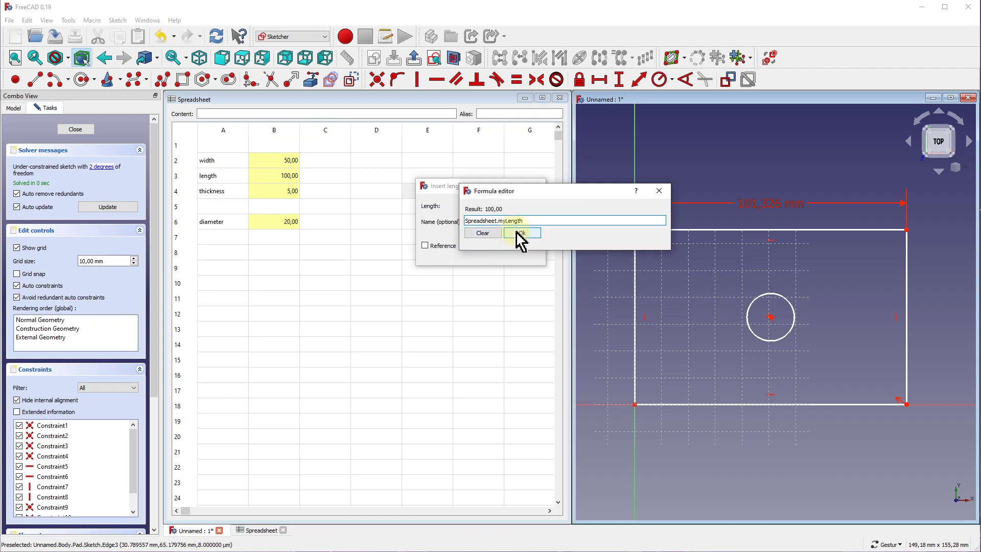
click(517, 232)
click(485, 254)
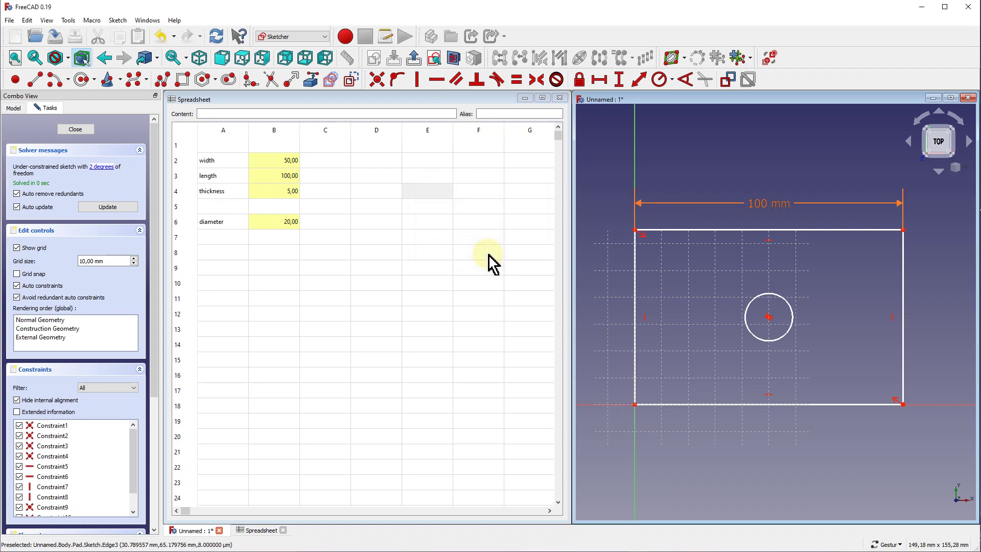
Constrain the left edge's vertical distance to the expression Spreadsheet.myWidth (50 mm).
click(636, 283)
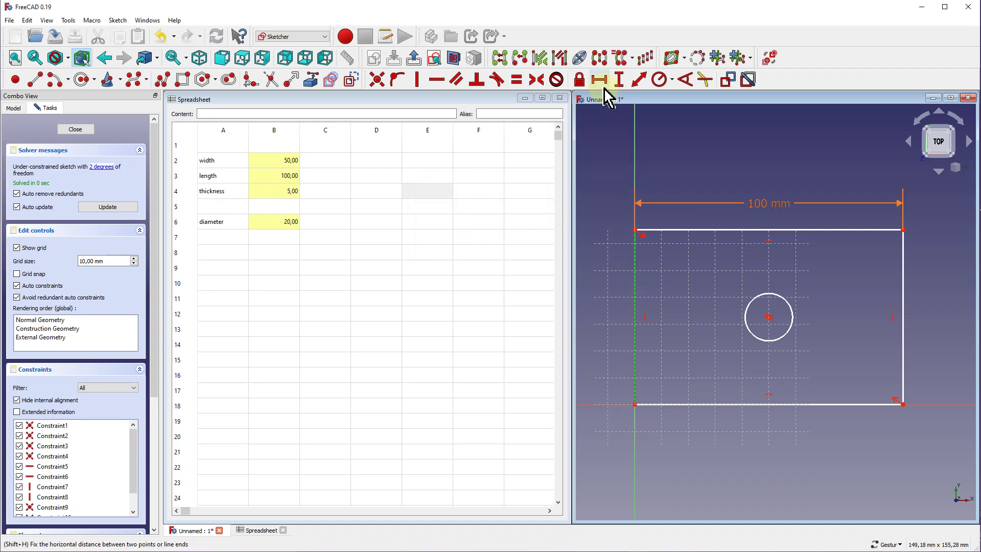
click(621, 84)
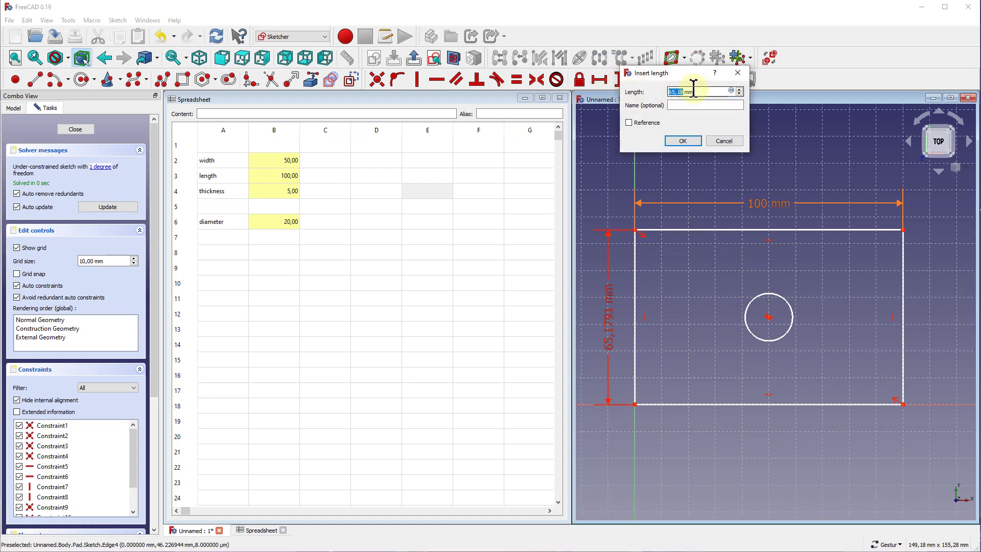
drag(695, 78, 478, 208)
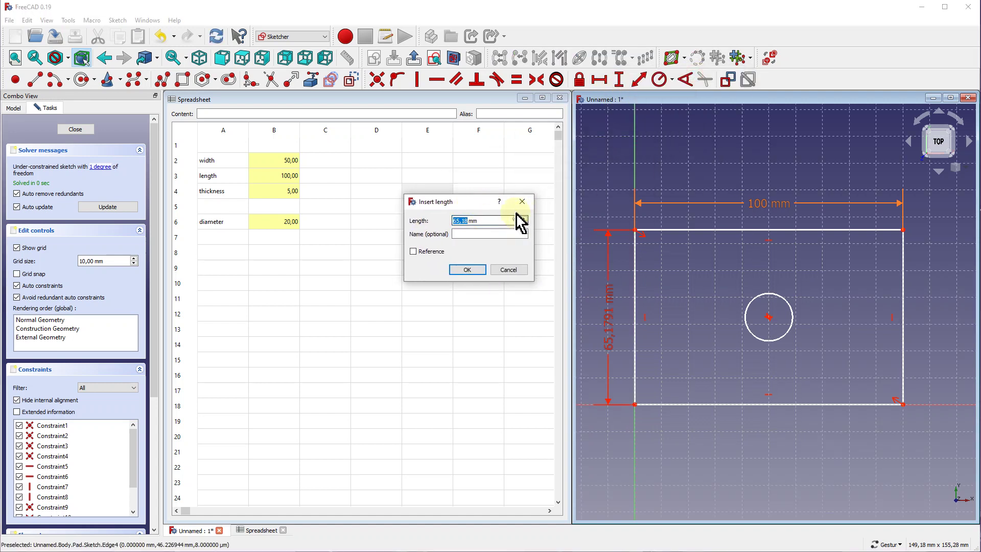
click(516, 219)
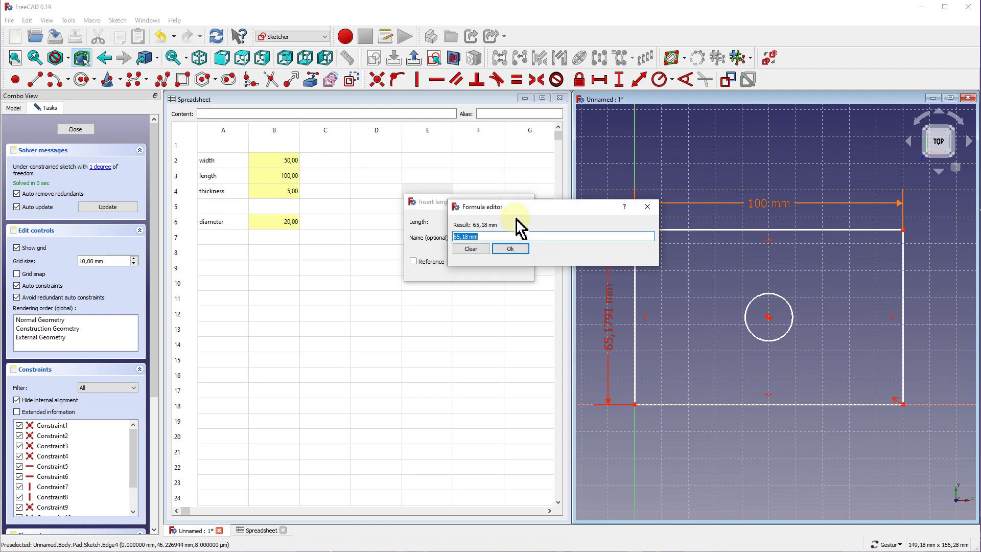
text(spre)
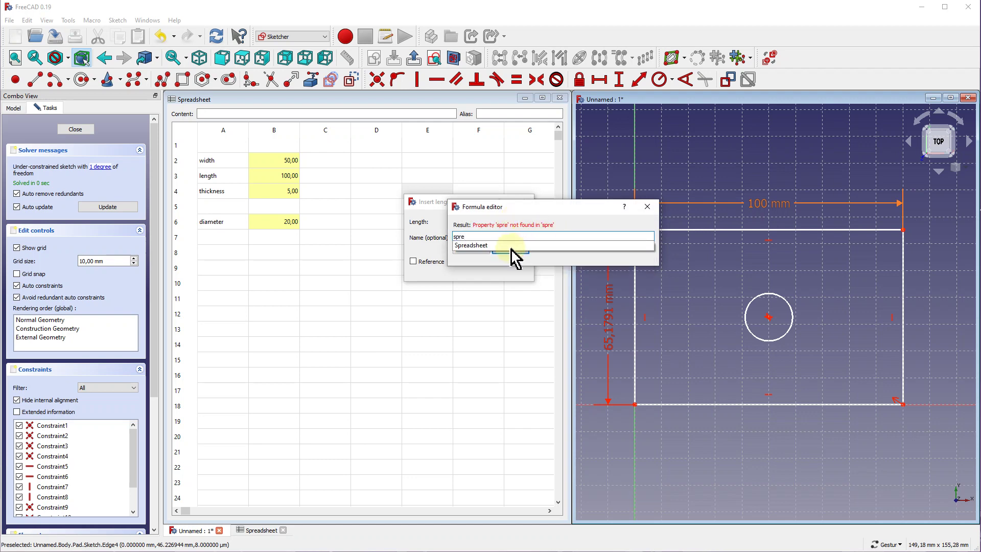
key(Return)
text(my)
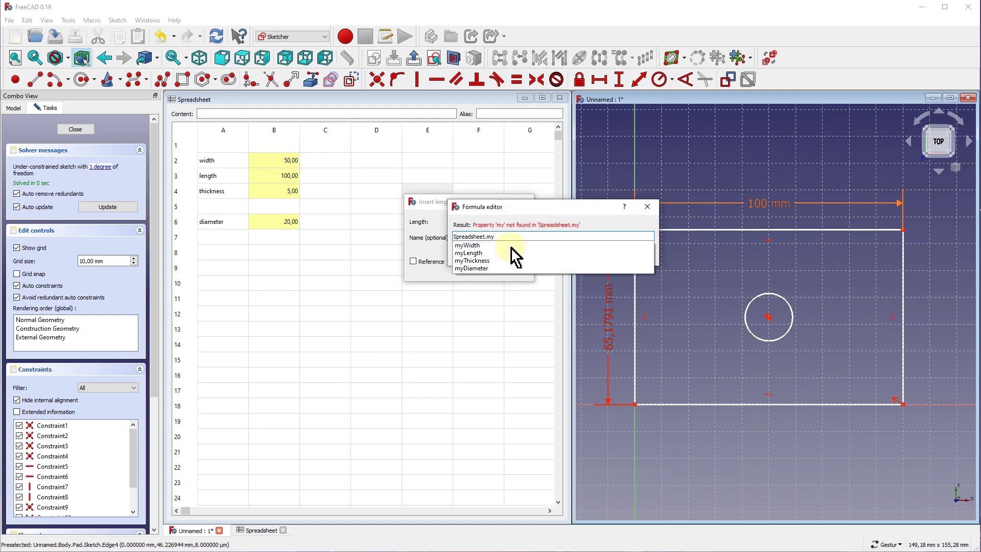
text(Wi)
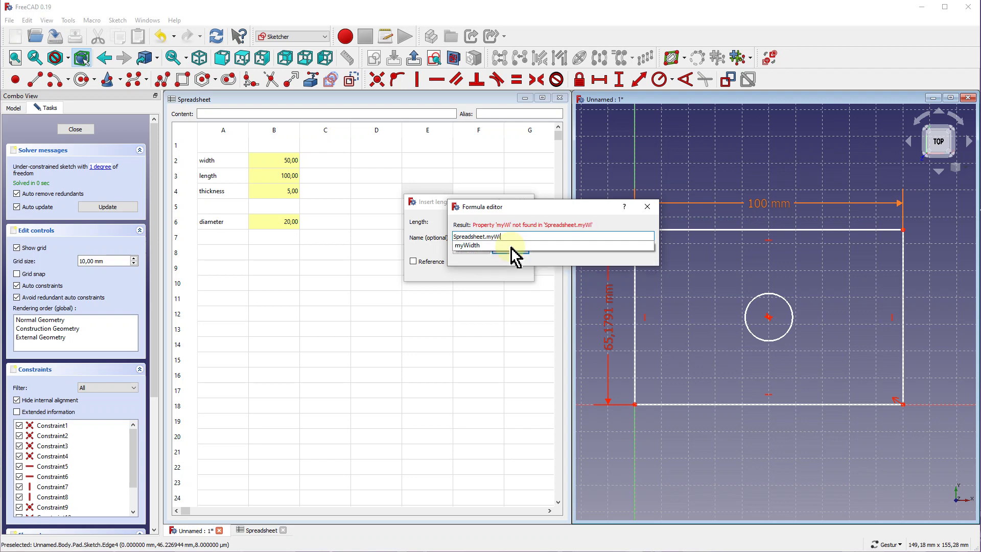
click(501, 246)
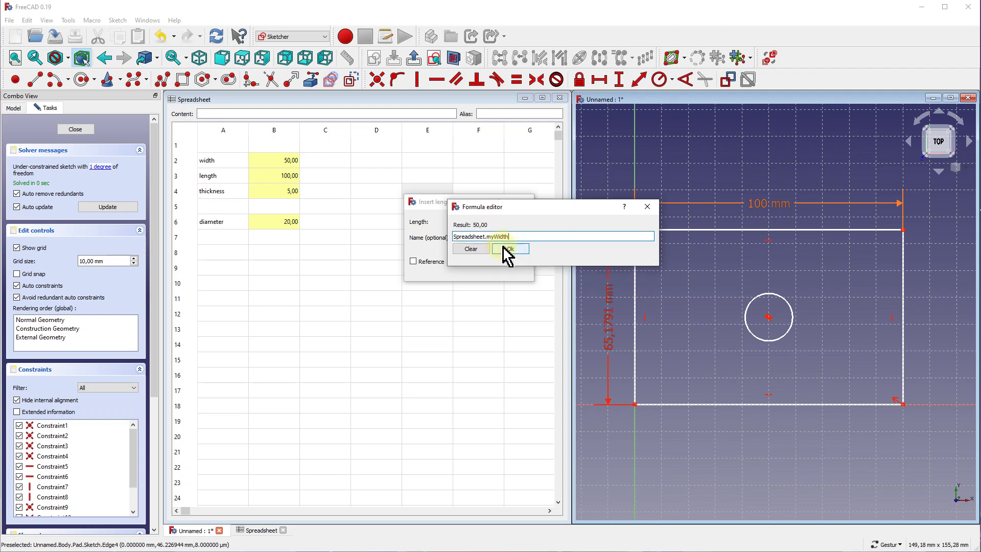
click(508, 250)
click(474, 275)
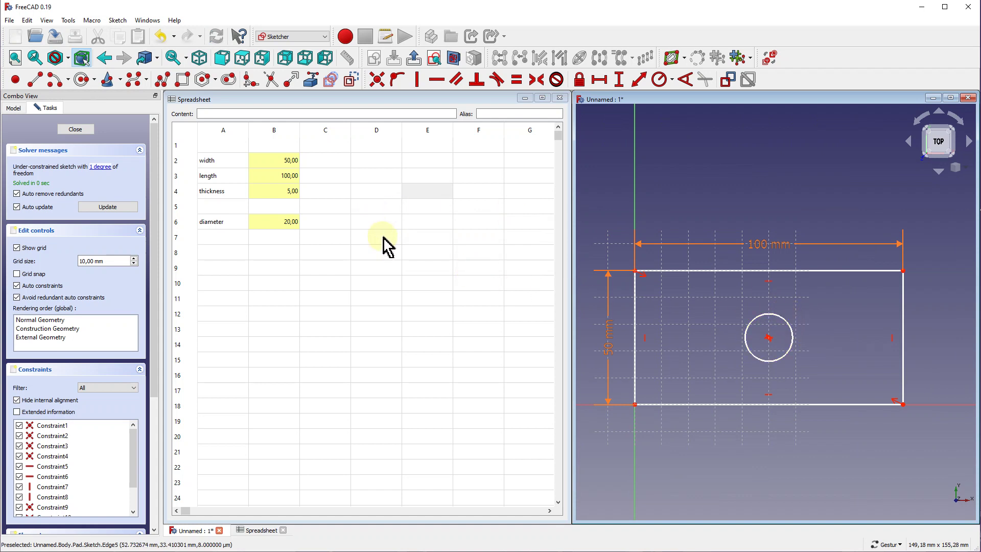
Add a diameter constraint to the circle using the expression Spreadsheet.myDiameter (20 mm).
click(754, 312)
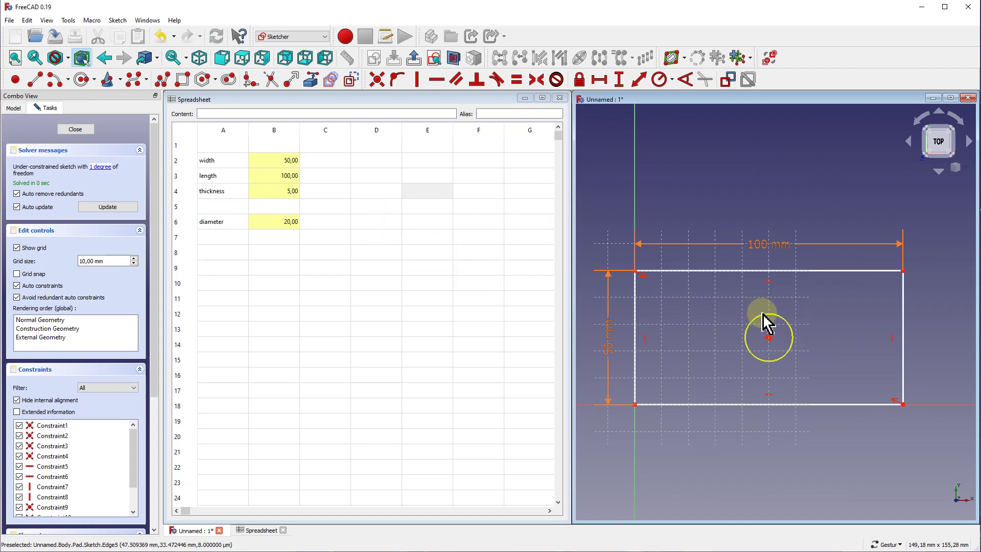
click(671, 79)
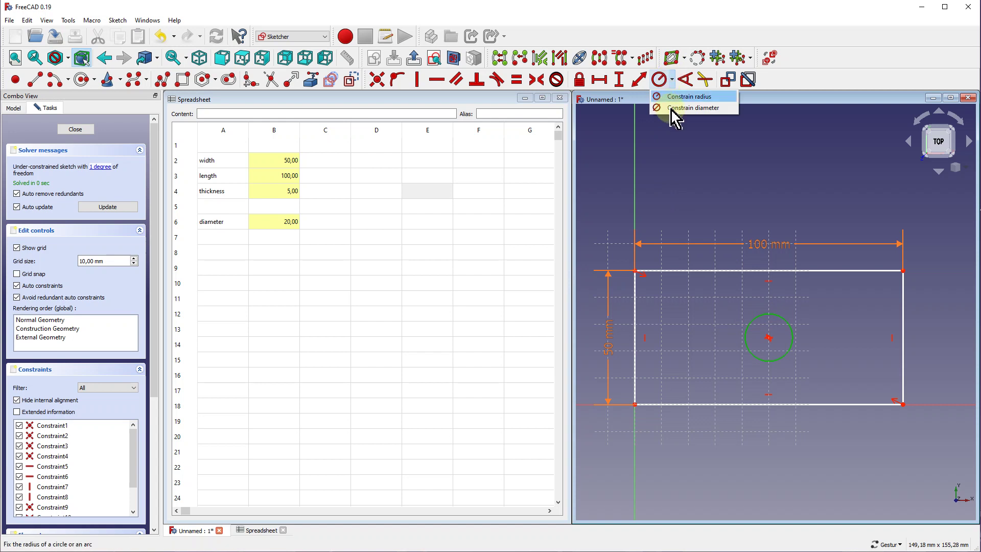
click(680, 108)
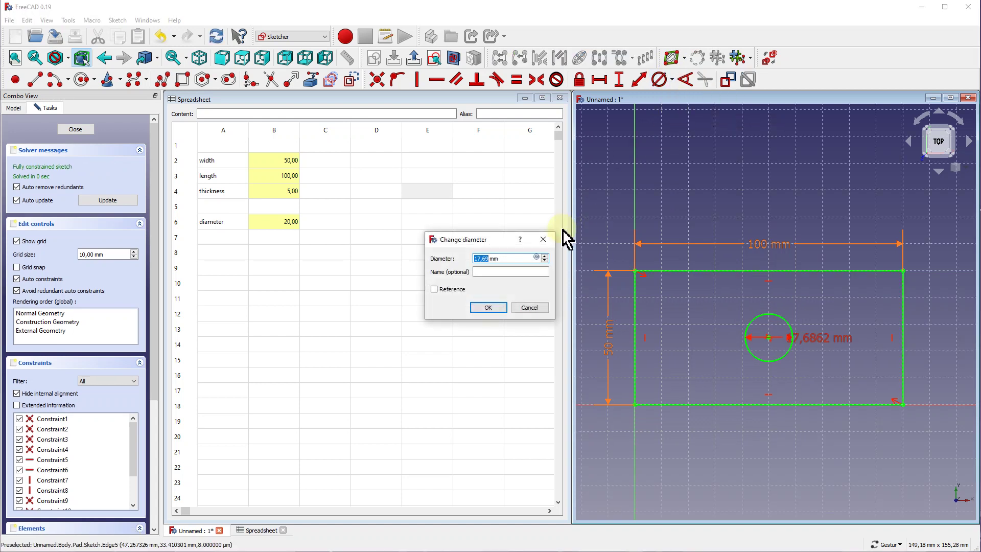
click(536, 257)
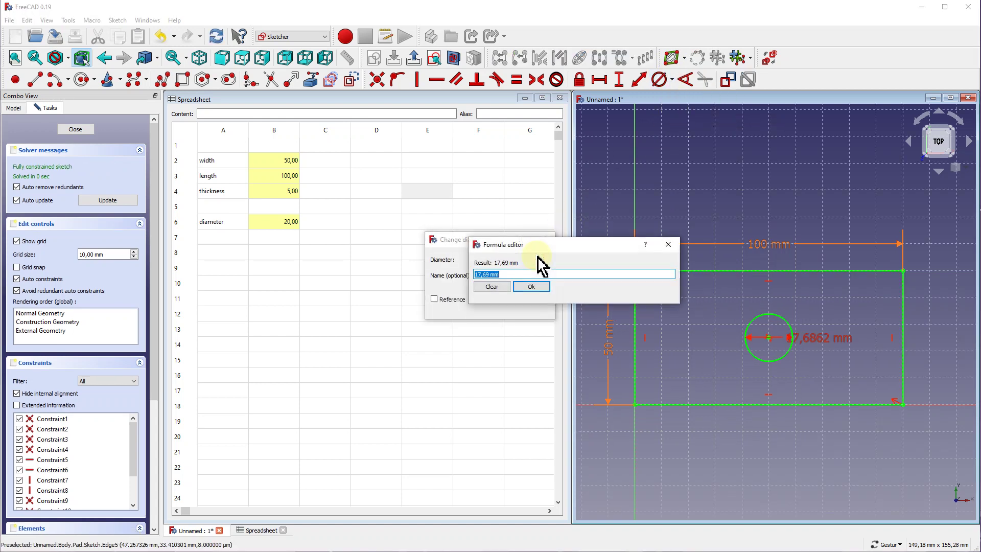
text(spr)
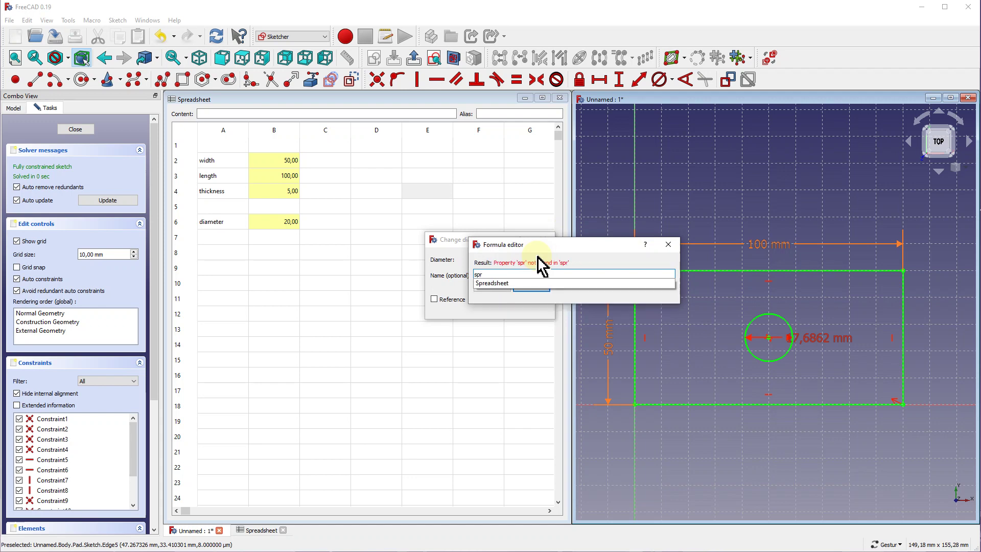
click(512, 282)
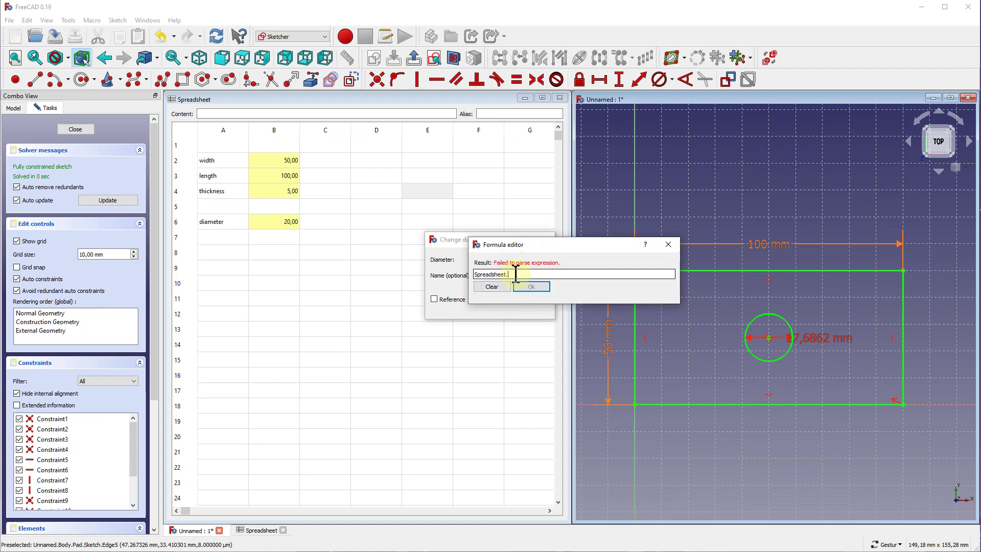
text(myd)
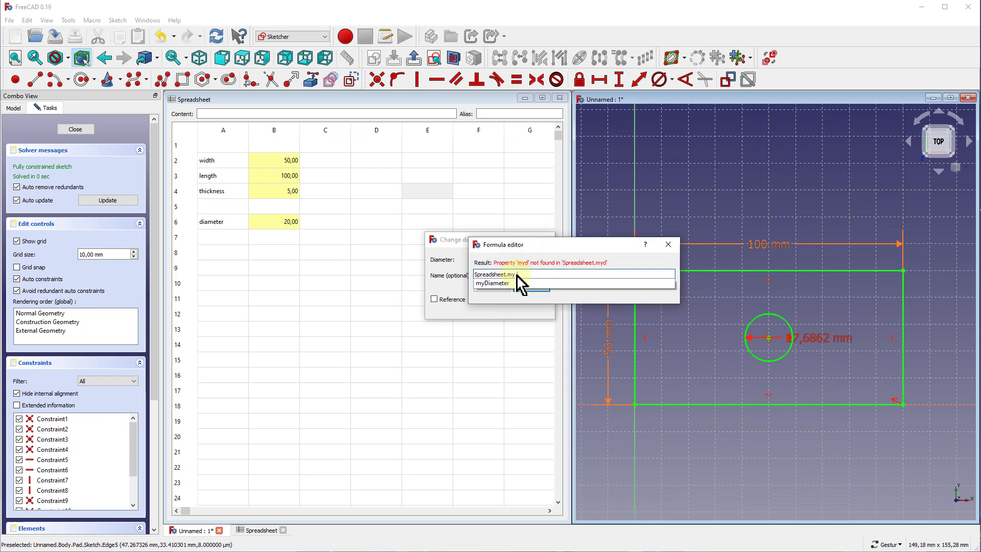
click(513, 283)
click(527, 286)
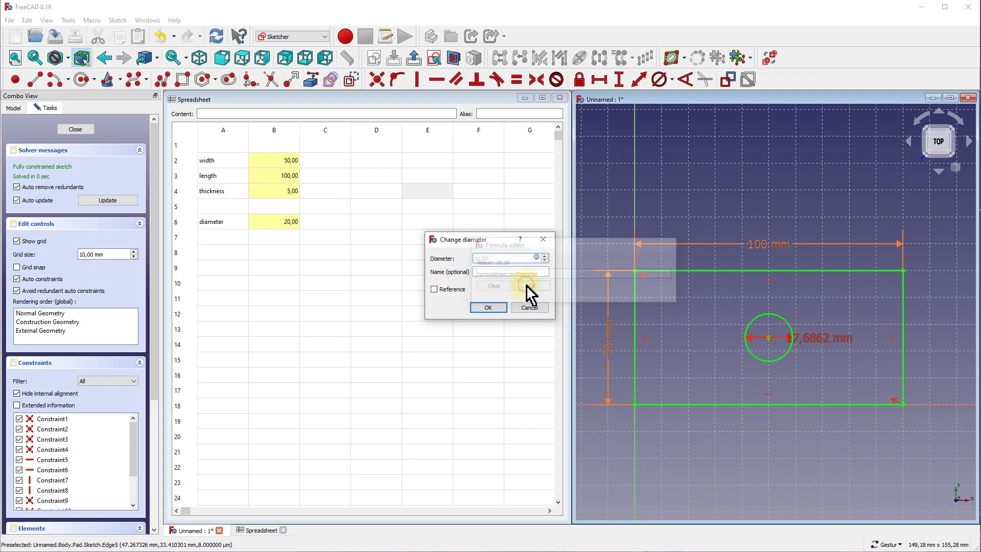
click(492, 308)
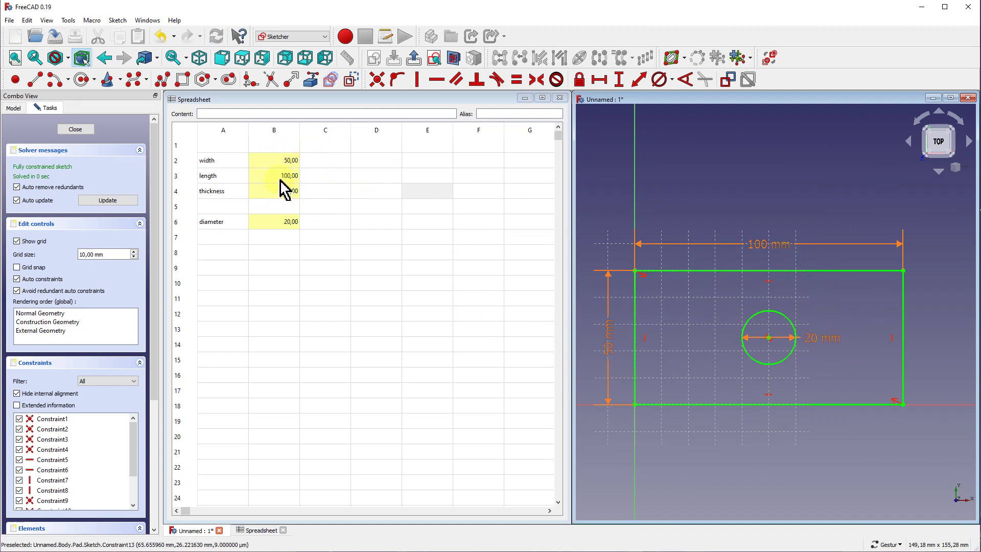
Close the sketch and set the Pad's Length property to Spreadsheet.myThickness (5 mm).
click(75, 130)
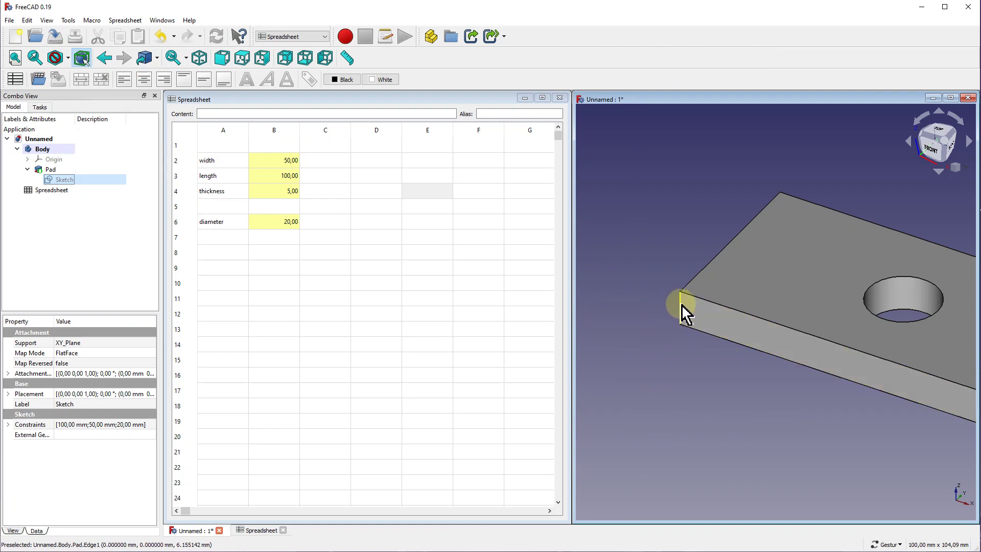
click(40, 171)
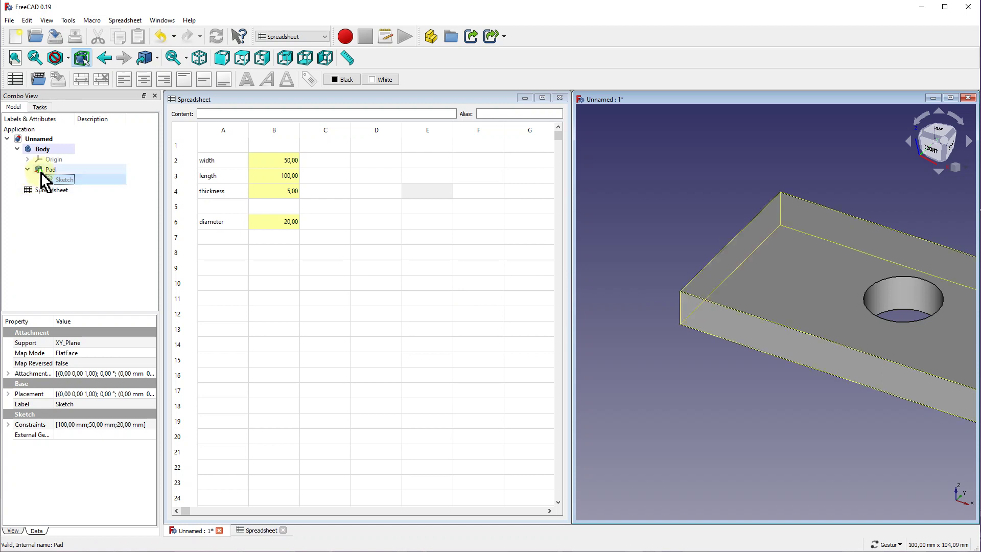
click(66, 374)
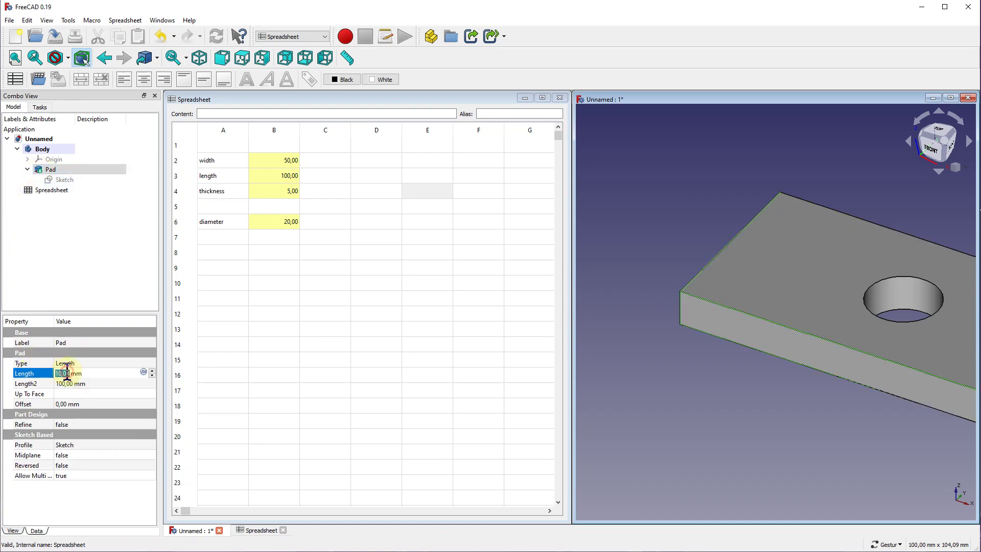
click(144, 372)
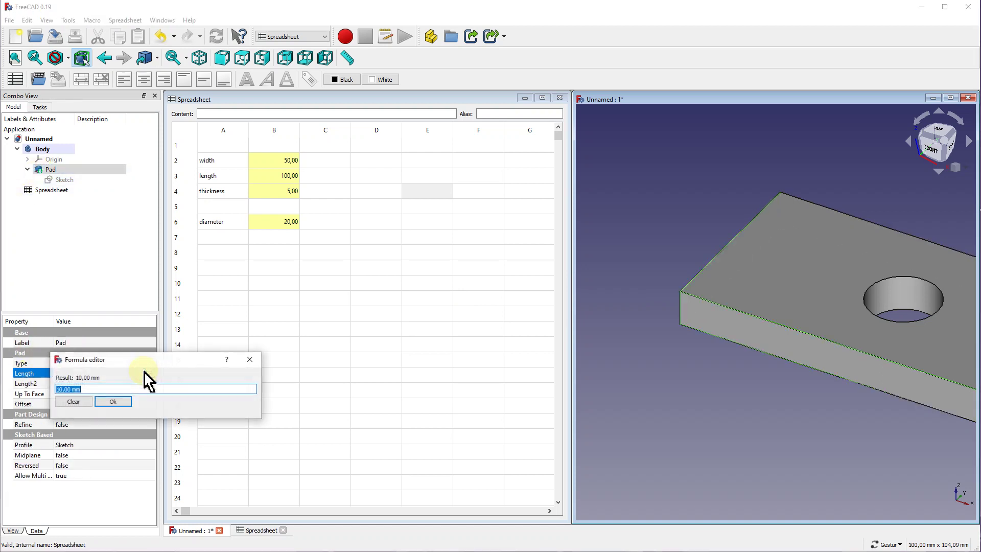
text(sp)
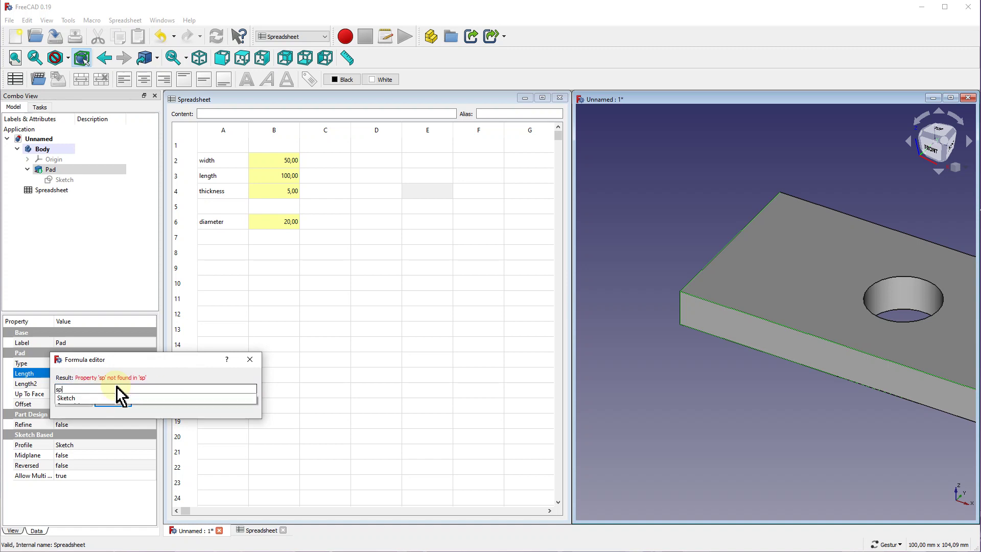
text(re)
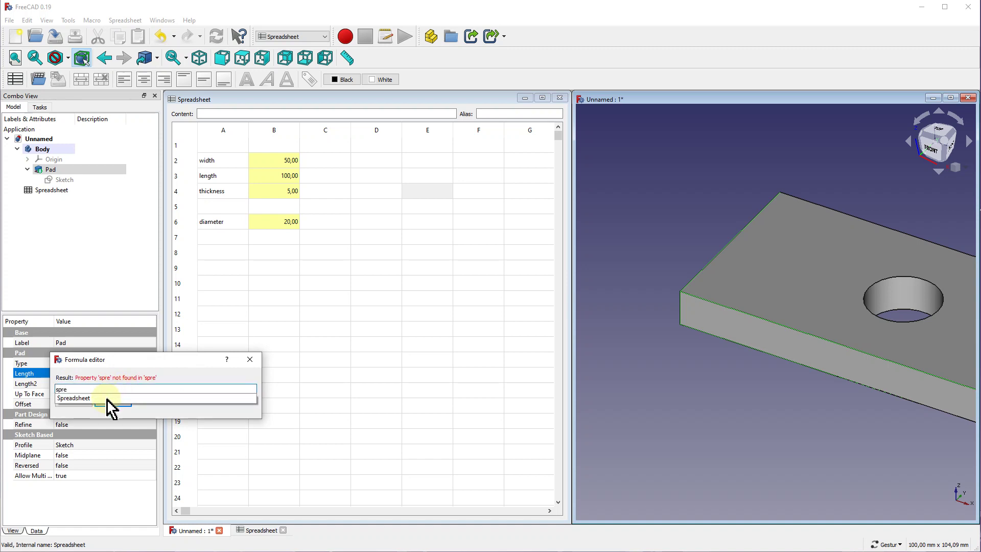
click(106, 399)
text(my)
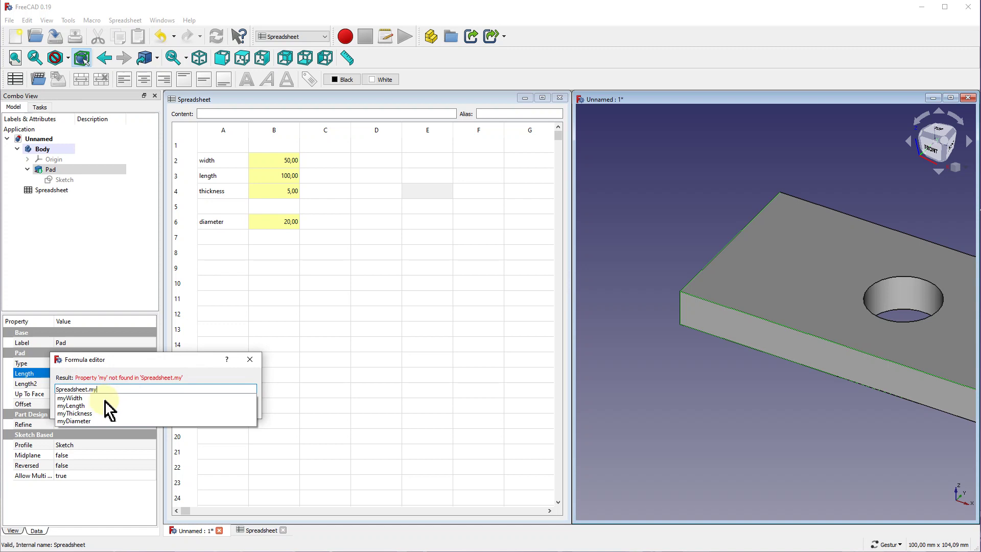
click(89, 414)
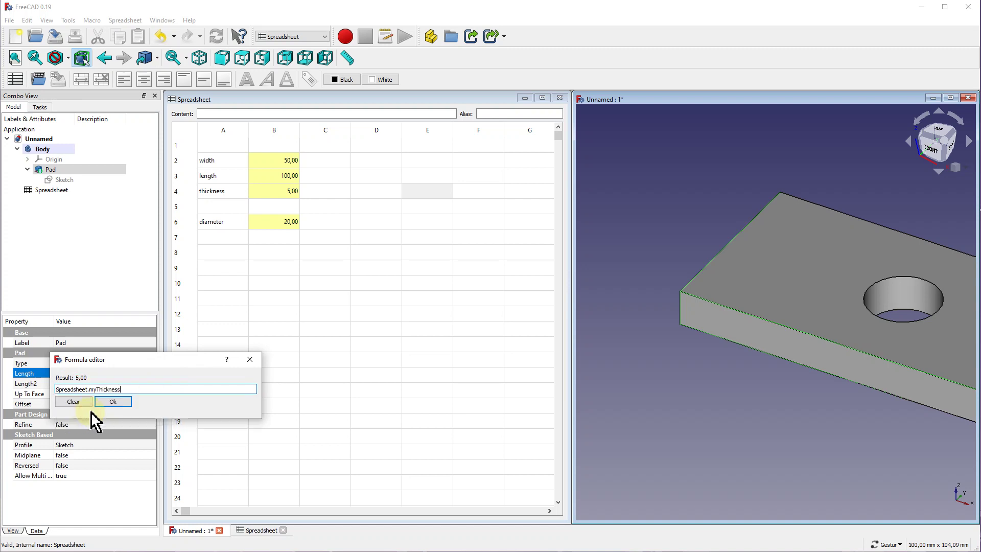
click(112, 401)
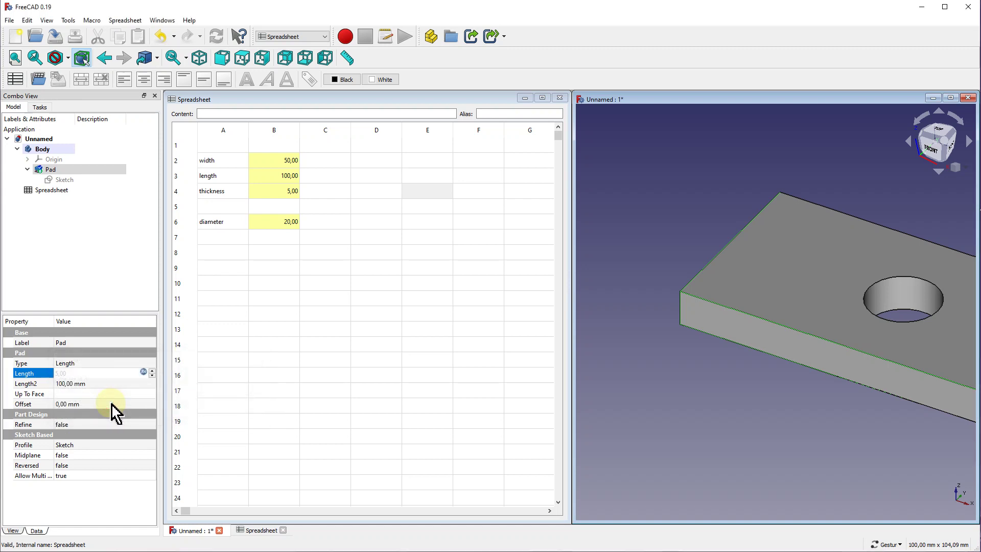
click(308, 259)
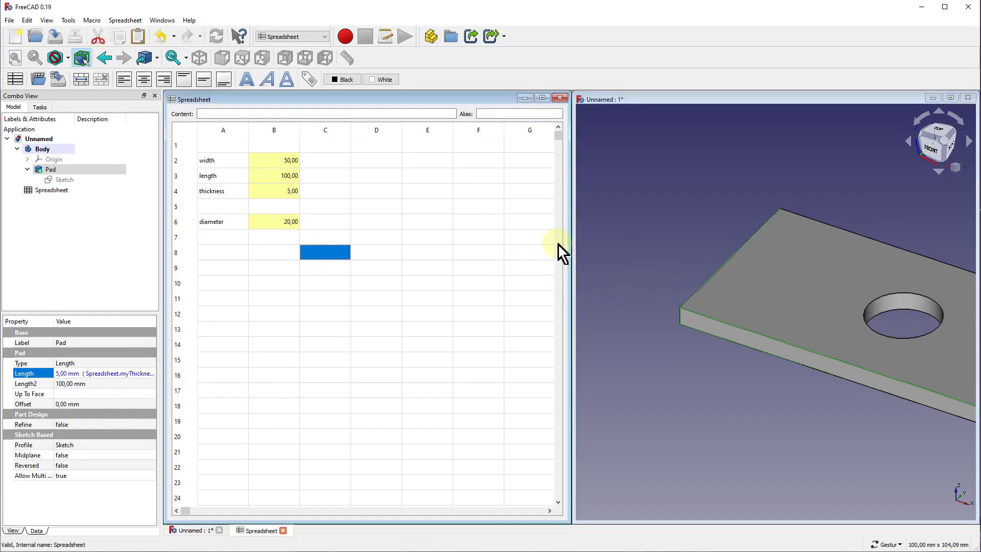
Narrow the spreadsheet window, widen the 3D view, and orbit and zoom onto the plate.
drag(568, 249, 403, 261)
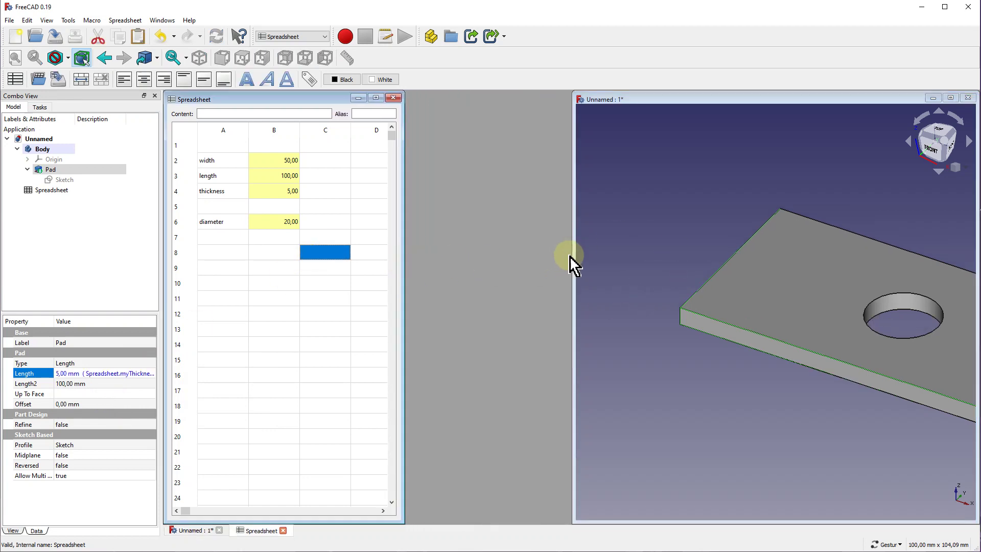
drag(573, 259, 422, 278)
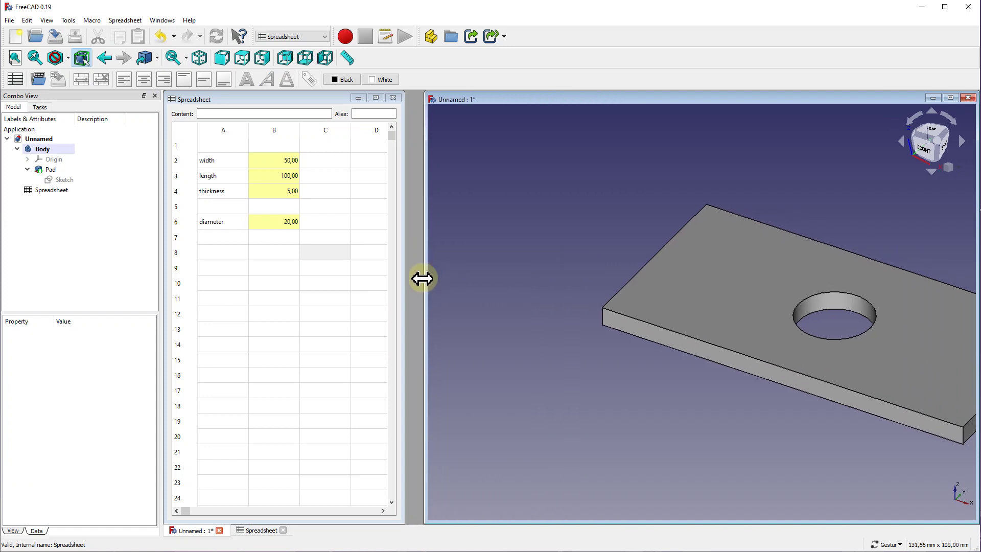
drag(422, 278, 408, 280)
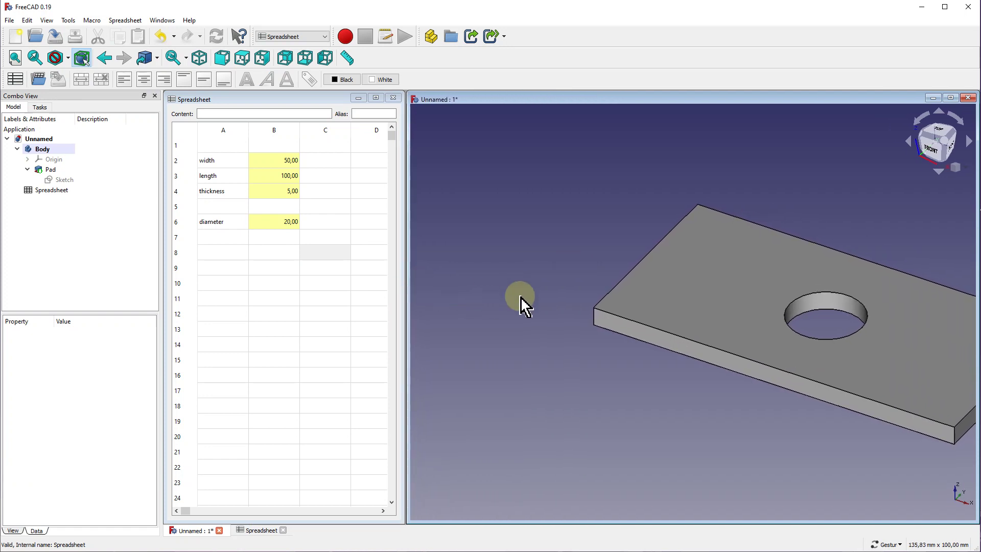
mouse_move(521, 306)
mouse_down()
mouse_move(466, 291)
mouse_move(499, 350)
mouse_up()
scroll(611, 340, up, 3)
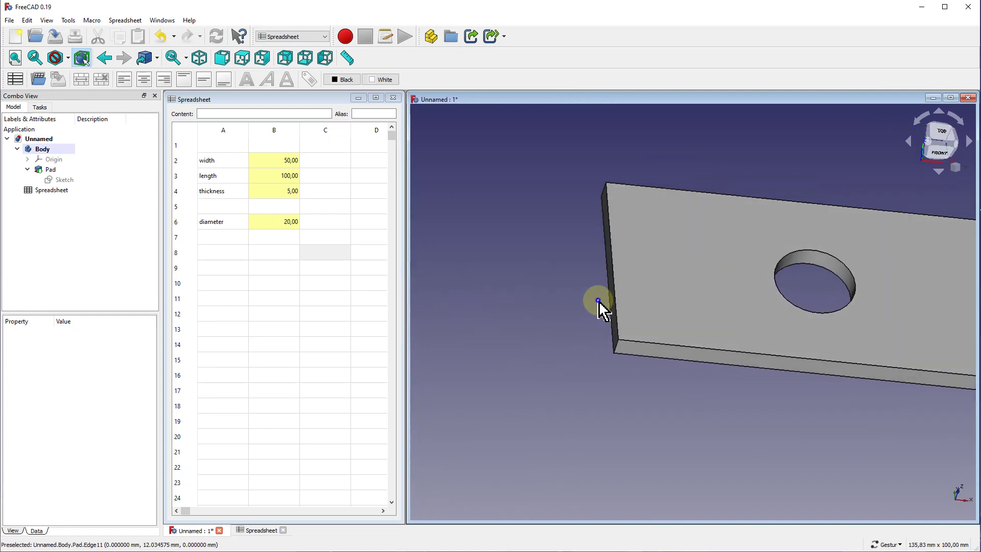
scroll(511, 327, down, 3)
Set the width in B2 to 70 and the length in B3 to 200.
click(274, 162)
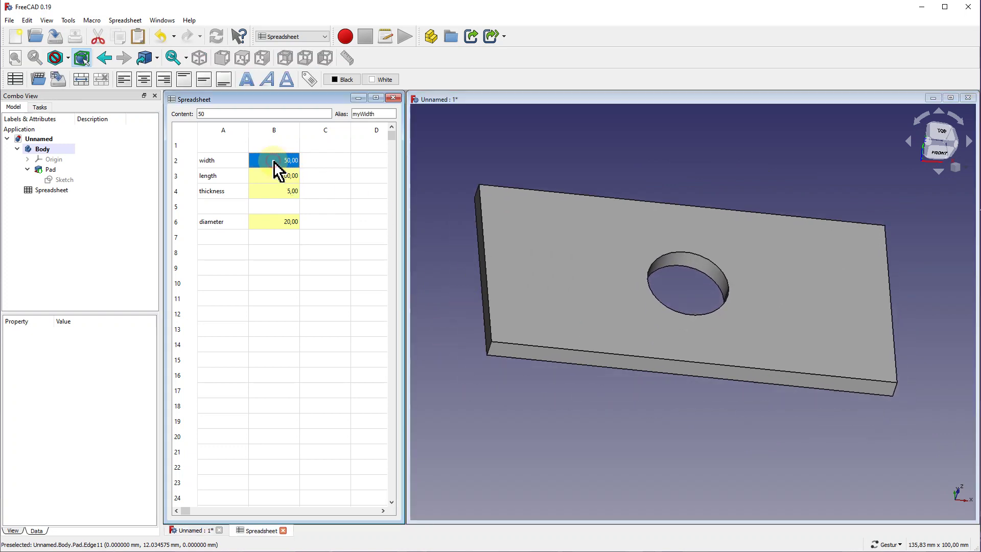
text(70)
key(Return)
click(271, 175)
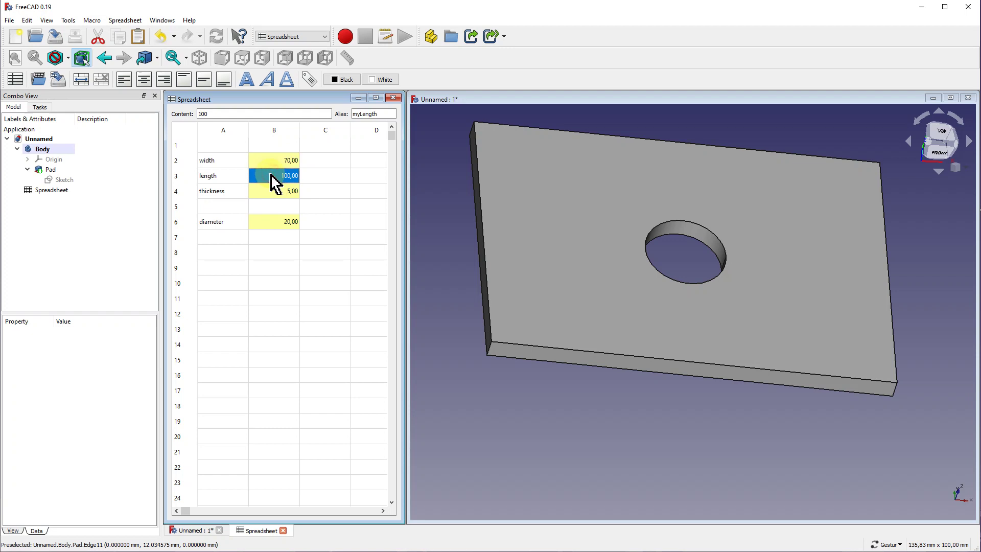
text(200)
key(Return)
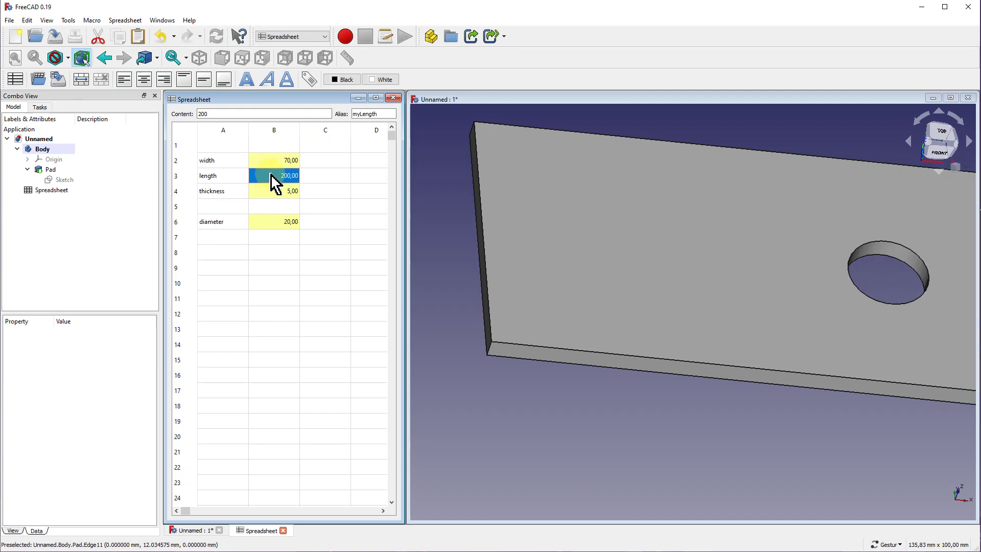
Try thicknesses 7 and 20 in B4, finally settling on 2.
click(273, 189)
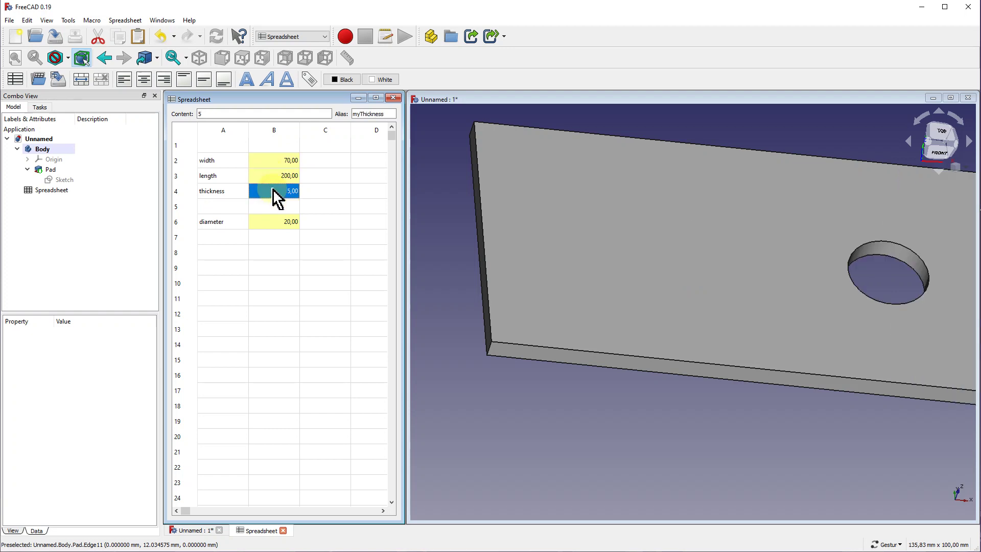
text(7)
key(Return)
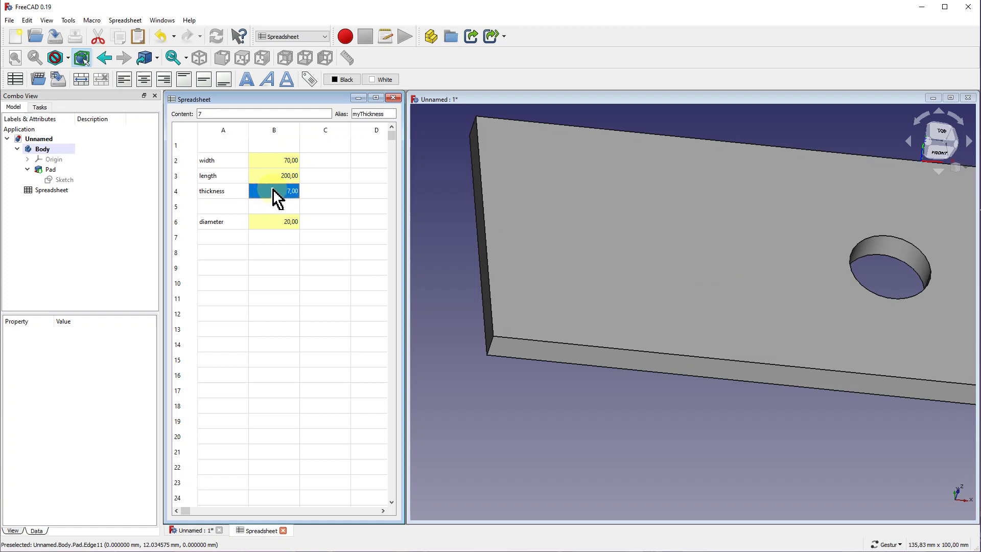
text(20)
key(Return)
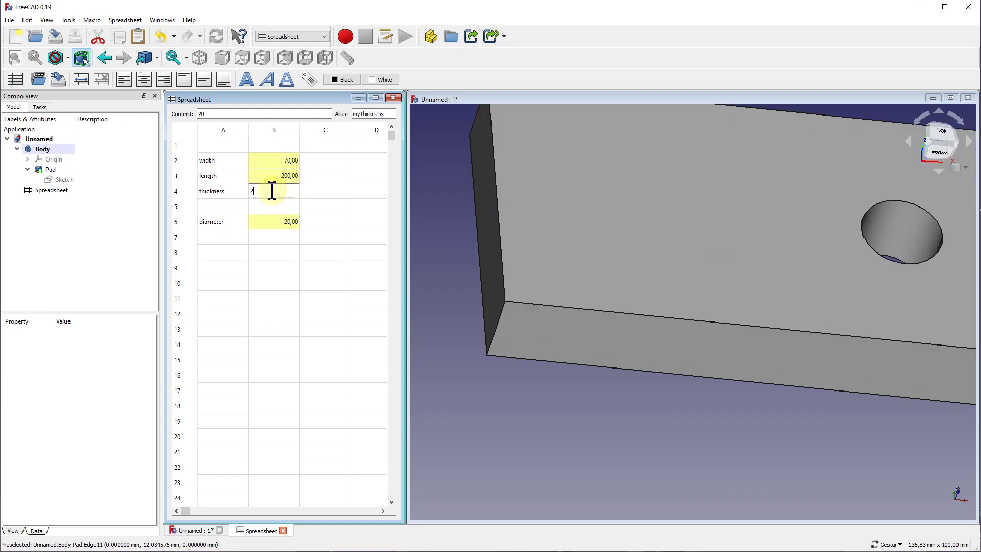
key(Return)
Try hole diameters 50 and 2 in B6, settle on 60, and orbit to inspect the hole.
click(278, 223)
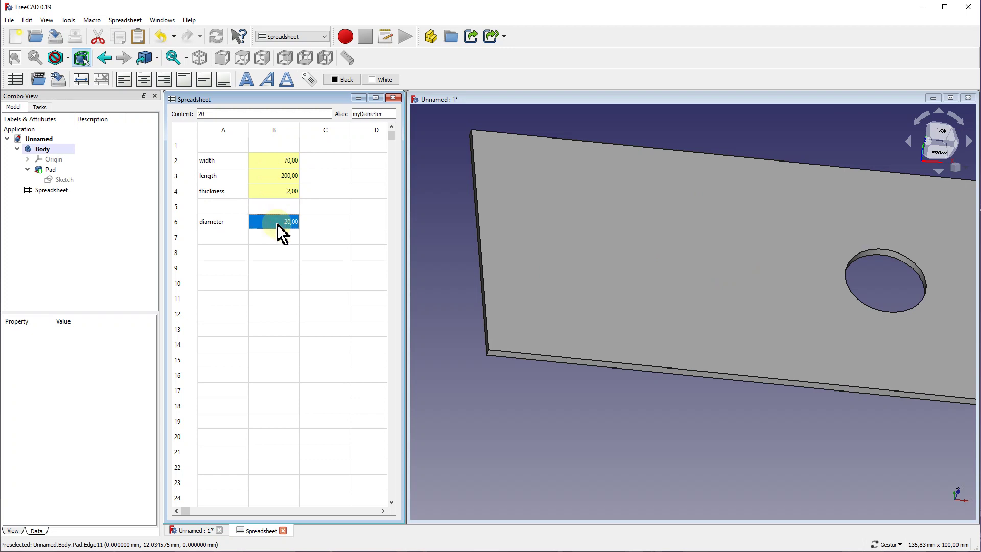
text(50)
key(Return)
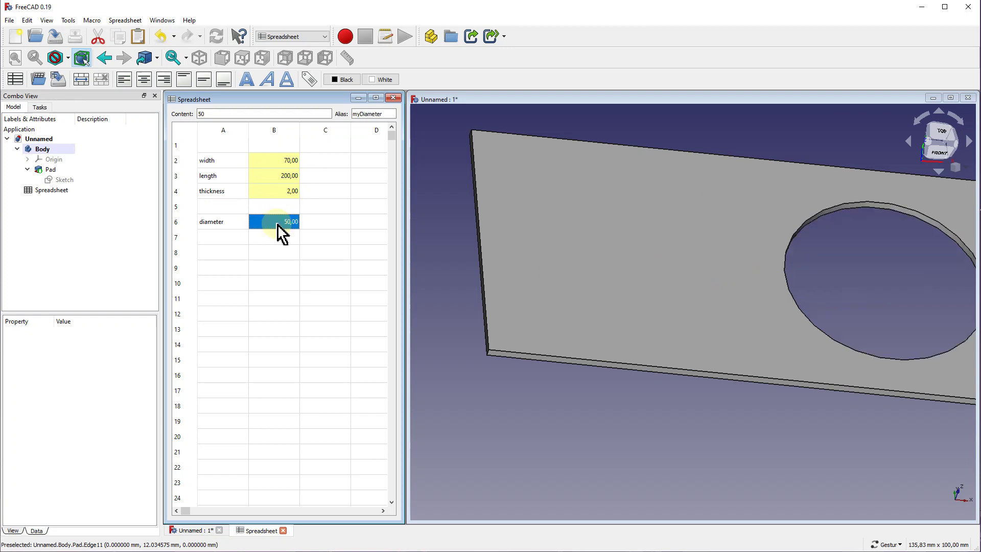
text(2)
key(Return)
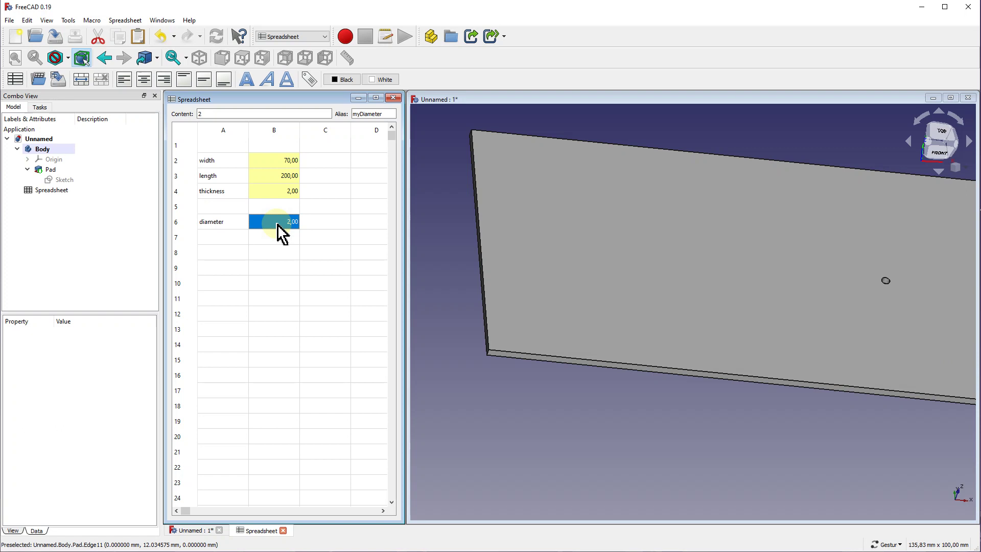
text(60)
key(Return)
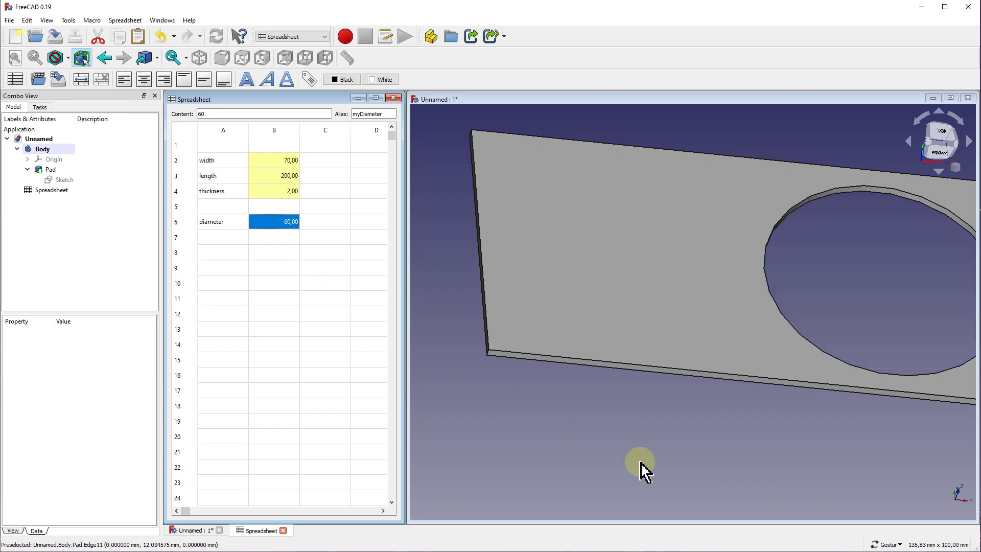
mouse_move(640, 465)
mouse_down()
mouse_move(657, 443)
mouse_move(633, 407)
mouse_move(700, 396)
mouse_move(759, 442)
mouse_move(802, 418)
mouse_move(810, 397)
mouse_up()
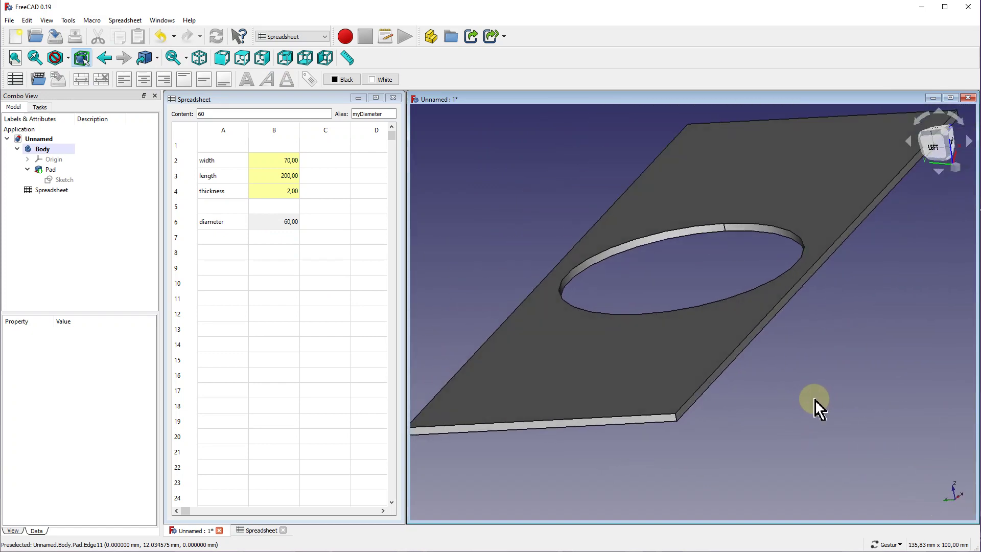